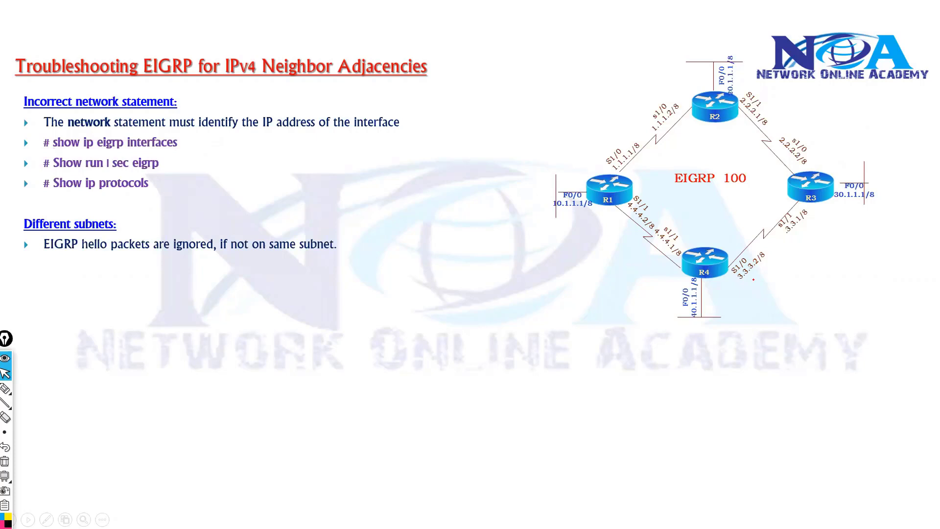
# Step: Annotate the R3–R4 link on the topology with arrows and handwritten notes about exchanging hello packets on the same subnet
pyautogui.hotkey('ctrl', 'p')
pyautogui.hotkey('ctrl', 'i')
pyautogui.moveTo(718, 259); pyautogui.dragTo(797, 200)
pyautogui.moveTo(727, 255); pyautogui.dragTo(813, 206)
pyautogui.moveTo(790, 205); pyautogui.dragTo(801, 229)
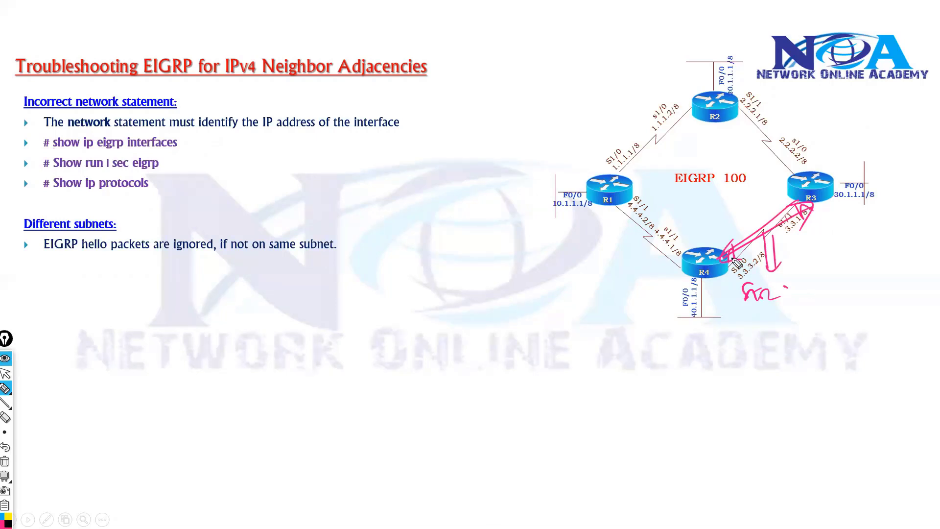
pyautogui.moveTo(792, 214); pyautogui.dragTo(803, 200)
pyautogui.moveTo(730, 260); pyautogui.dragTo(739, 251)
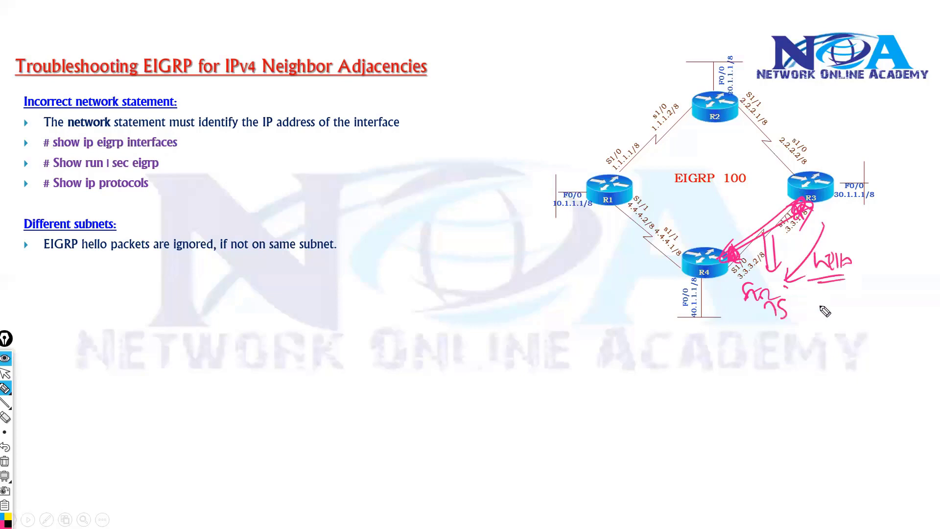
pyautogui.moveTo(787, 305); pyautogui.dragTo(827, 312)
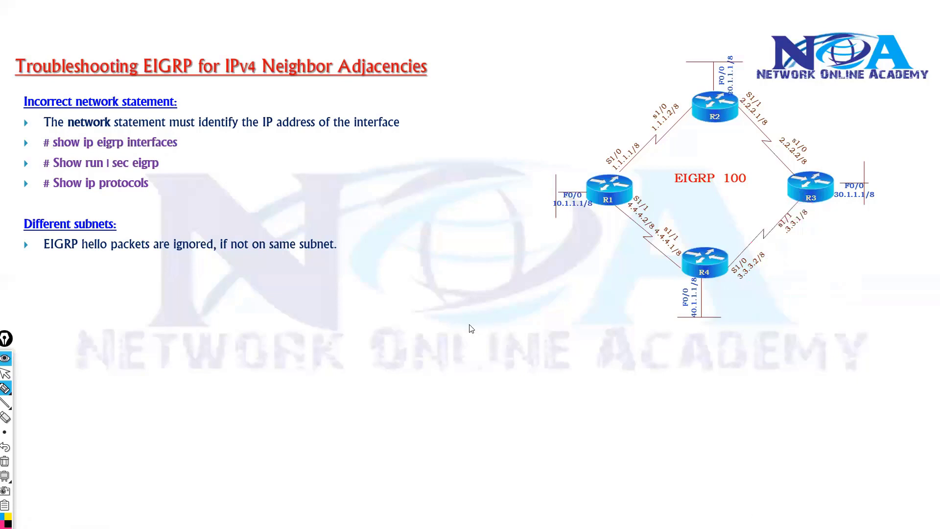
# Step: Switch to the SecureCRT terminal window and bring up a fresh prompt in the R3 session
pyautogui.hotkey('alt', 'Tab')
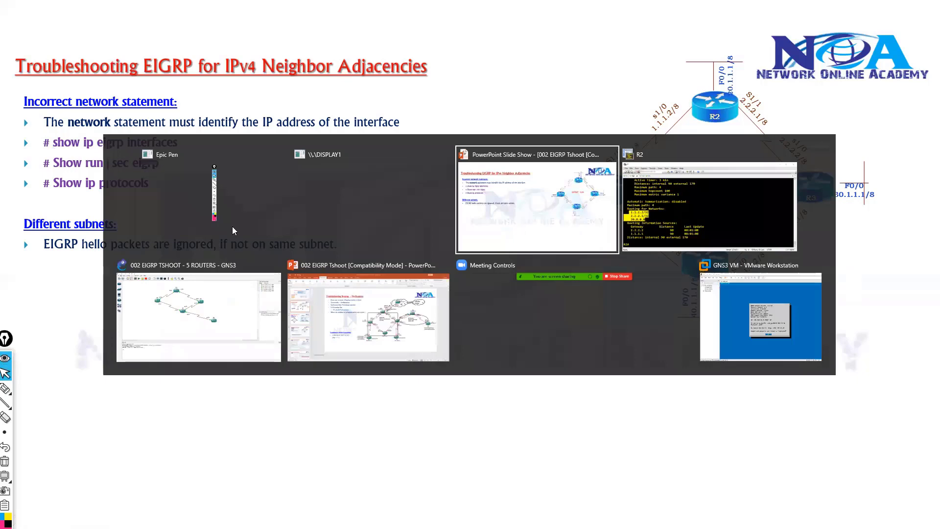
pyautogui.hotkey('alt', 'Tab')
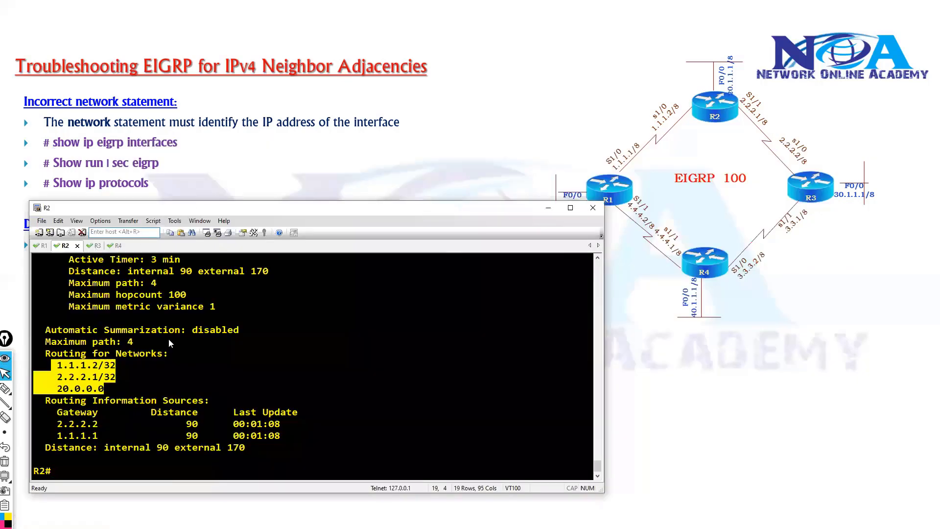
pyautogui.hotkey('ctrl', 'Tab')
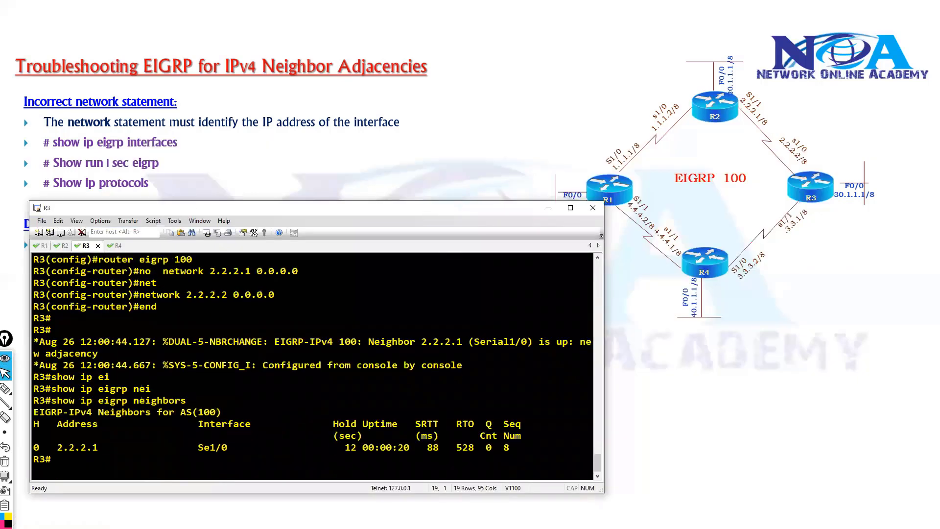
pyautogui.press('Return')
pyautogui.press('Return')
pyautogui.press('Return')
# Step: Run show ip eigrp neighbors on R3 and highlight the command and the listed neighbor entry
pyautogui.write('show ip ei')
pyautogui.press('Tab')
pyautogui.write('nei')
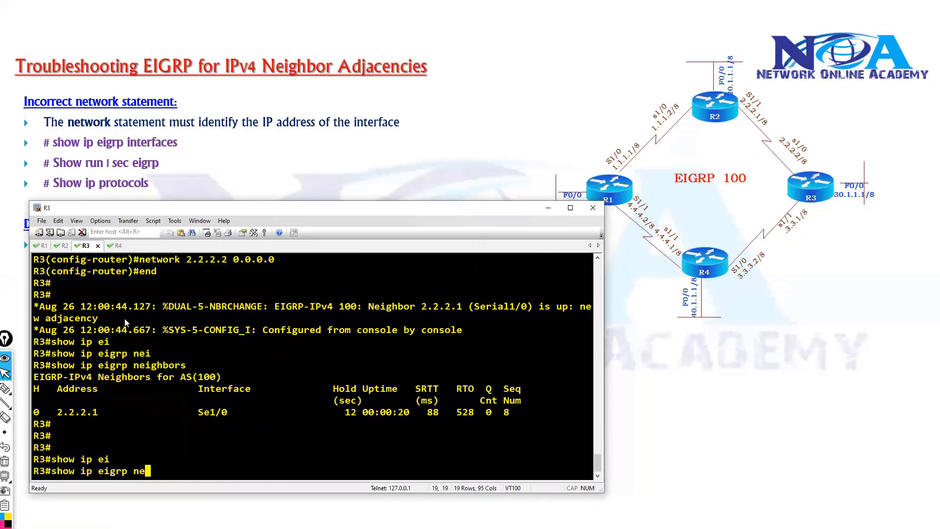
pyautogui.press('Tab')
pyautogui.press('Return')
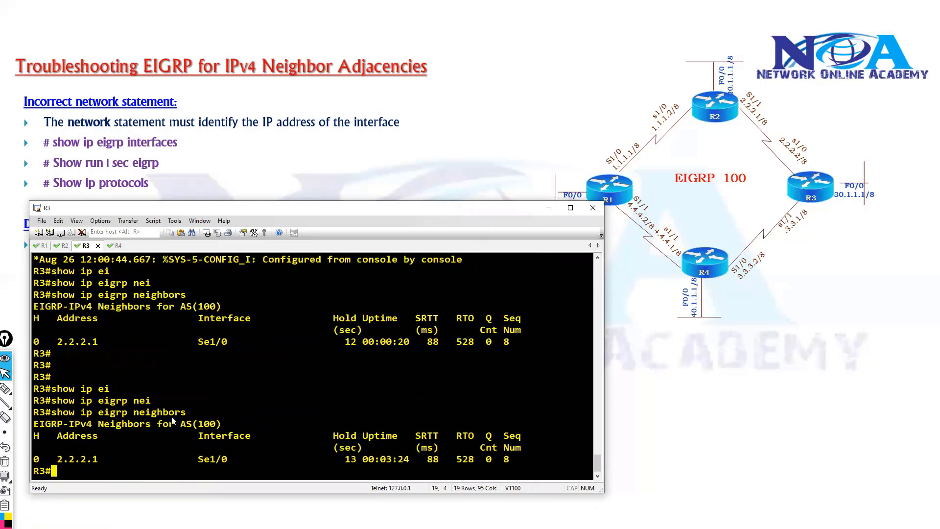
pyautogui.doubleClick(238, 416)
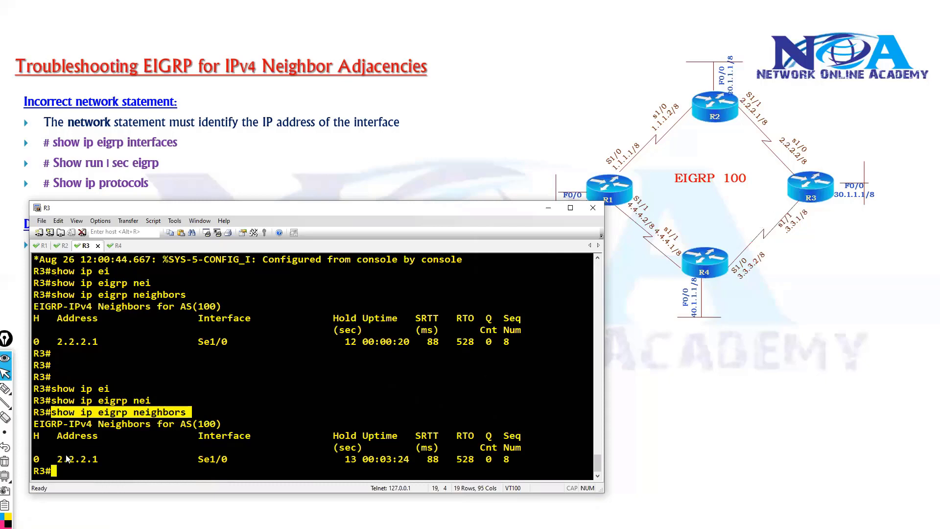
pyautogui.moveTo(49, 460); pyautogui.dragTo(149, 472)
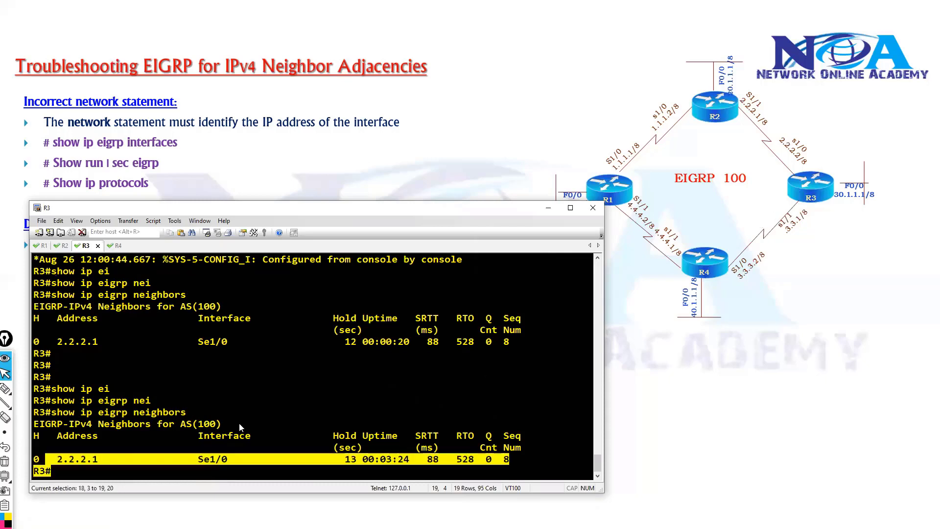
pyautogui.click(233, 411)
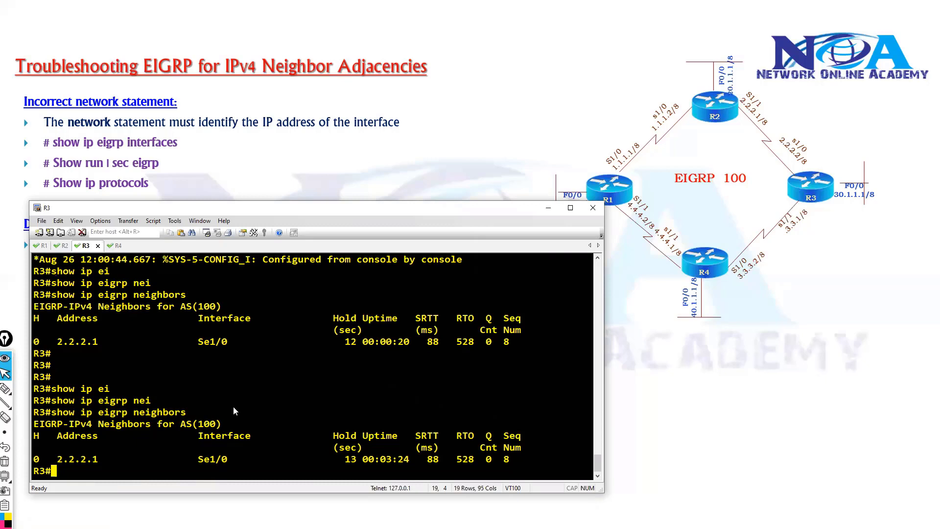
# Step: Run show ip int brief on R3 and highlight the Serial1/1 row
pyautogui.write('show run')
pyautogui.press('BackSpace')
pyautogui.press('BackSpace')
pyautogui.press('BackSpace')
pyautogui.write('ip ei')
pyautogui.press('BackSpace')
pyautogui.press('BackSpace')
pyautogui.write('int br')
pyautogui.press('Return')
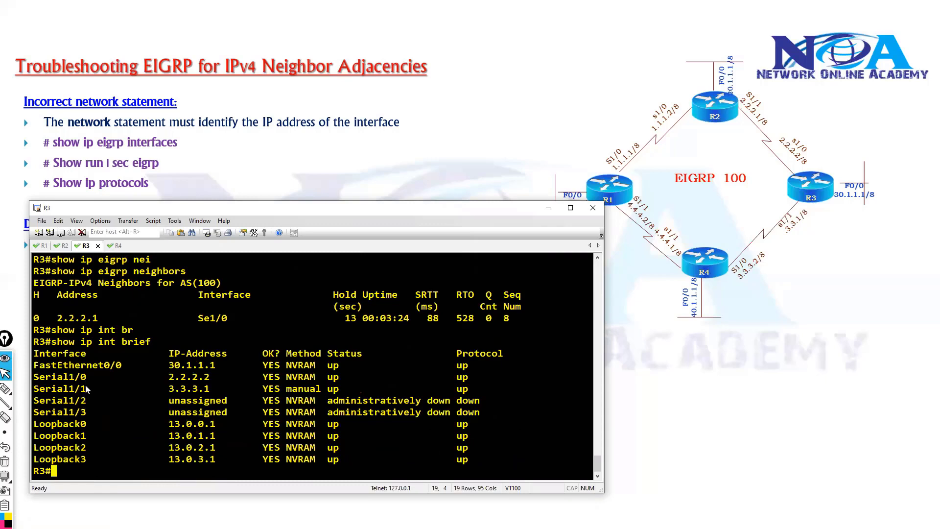
pyautogui.moveTo(69, 388); pyautogui.dragTo(479, 385)
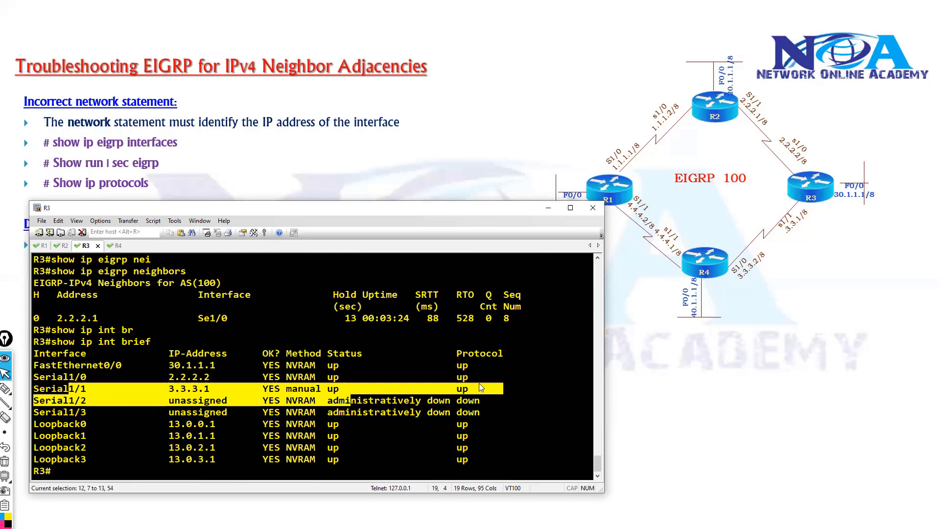
# Step: Ping 3.3.3.2 from R3 to test connectivity to R4
pyautogui.write('ping ')
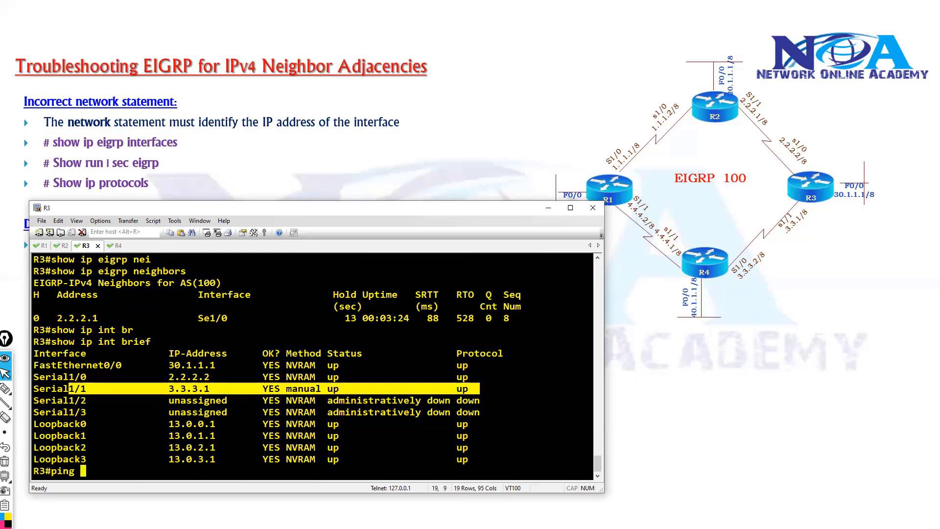
pyautogui.write('3')
pyautogui.write('.3.3.2')
pyautogui.press('Return')
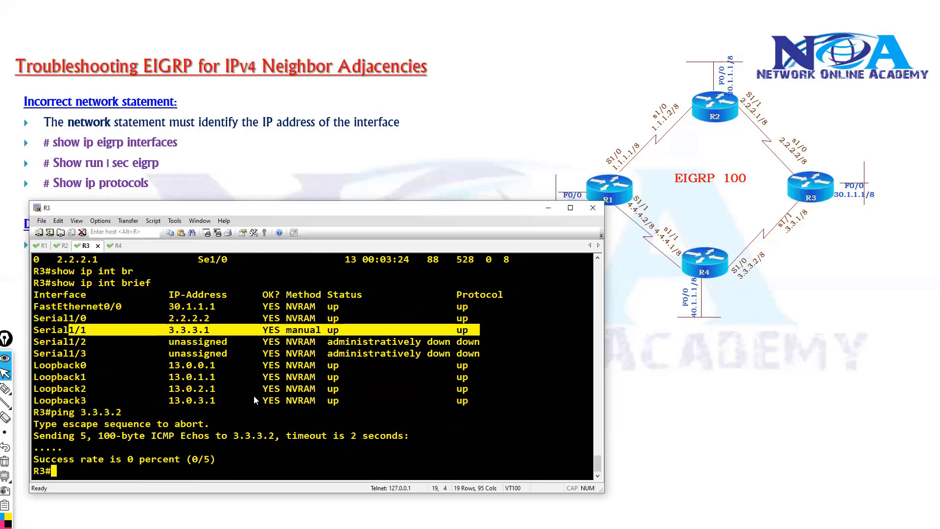
# Step: Run show ip int brief in the R4 session and highlight the IP address of Serial1/0
pyautogui.click(115, 246)
pyautogui.write('show ip ')
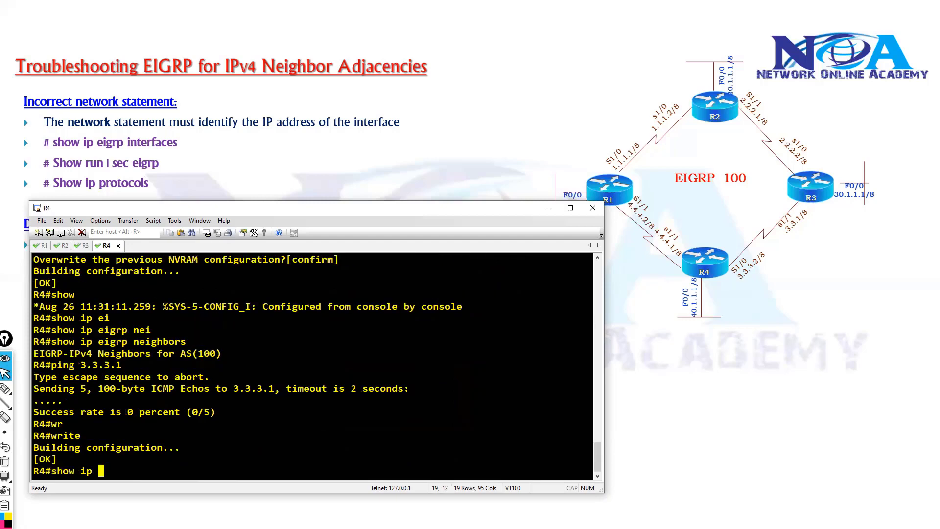
pyautogui.write('itn br')
pyautogui.press('Tab')
pyautogui.press('BackSpace')
pyautogui.press('BackSpace')
pyautogui.press('BackSpace')
pyautogui.press('BackSpace')
pyautogui.press('BackSpace')
pyautogui.press('BackSpace')
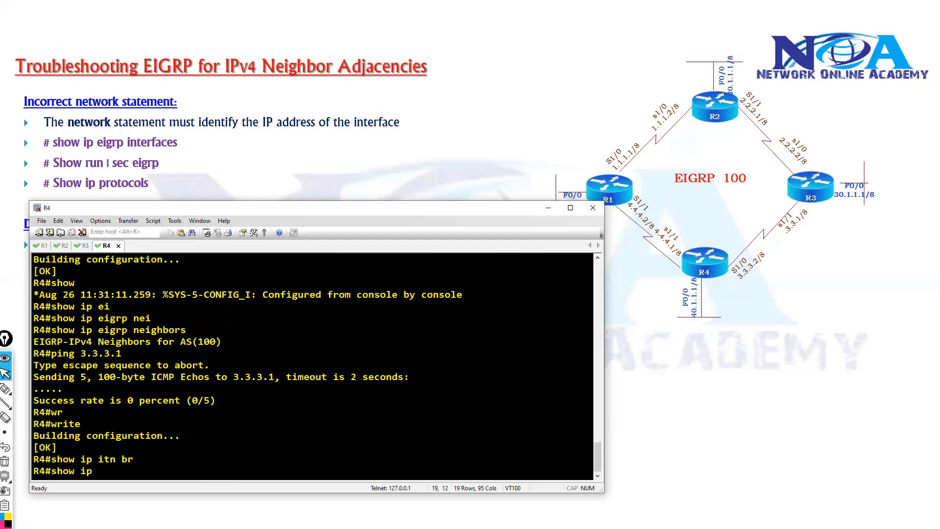
pyautogui.write('int br')
pyautogui.press('Tab')
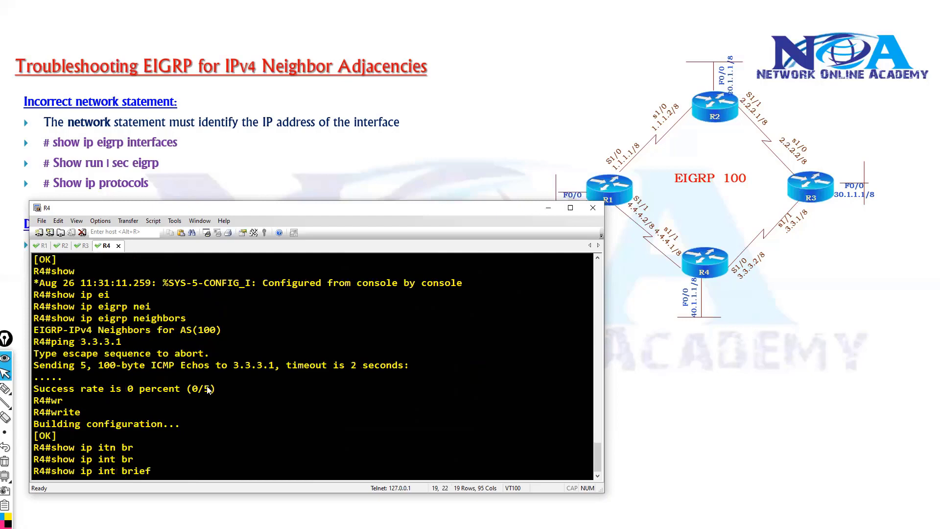
pyautogui.press('Return')
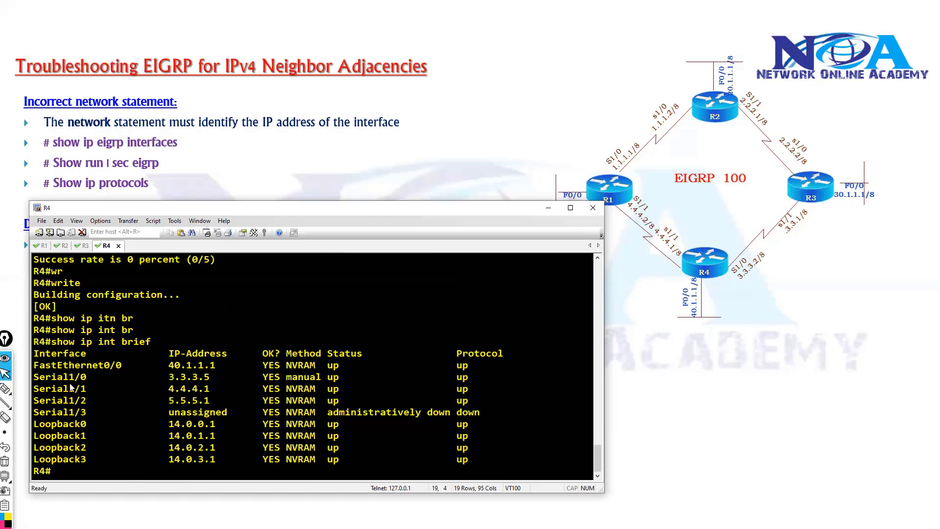
pyautogui.moveTo(64, 377); pyautogui.dragTo(506, 378)
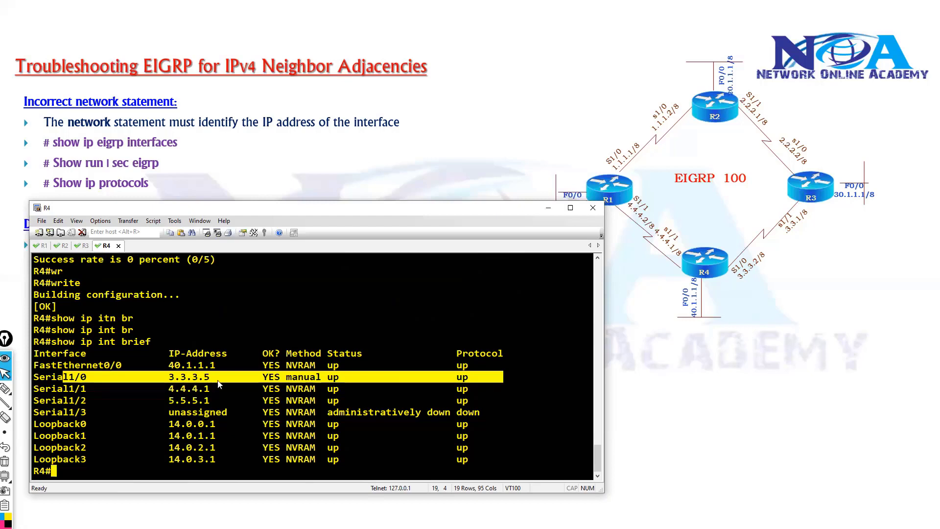
pyautogui.moveTo(76, 376); pyautogui.dragTo(211, 376)
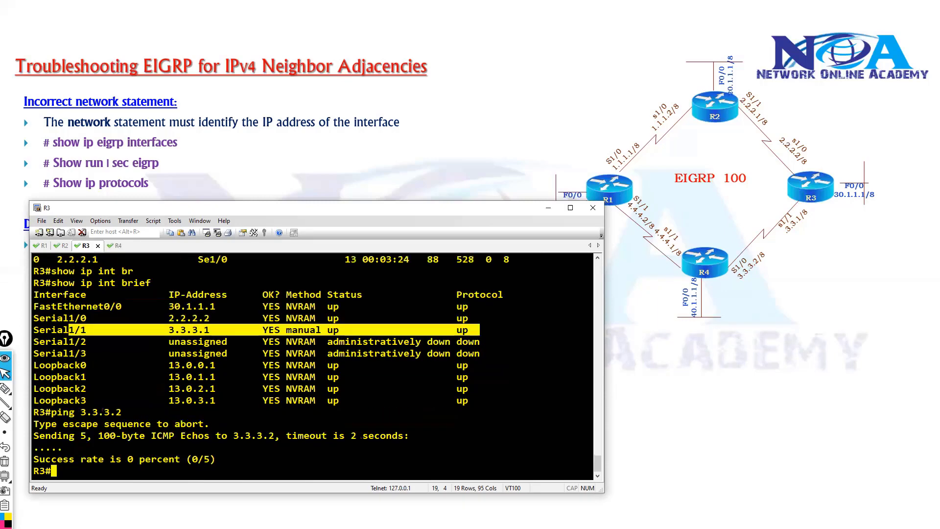
# Step: Ping 3.3.3.5 from R3 and abort the ping before it completes
pyautogui.press('Up')
pyautogui.press('BackSpace')
pyautogui.write('5')
pyautogui.press('Return')
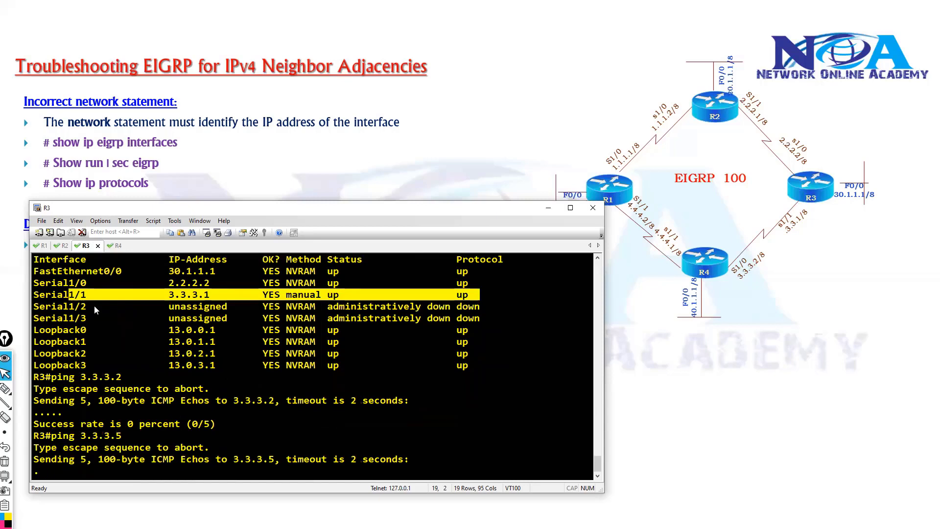
pyautogui.hotkey('ctrl', 'shift', '6')
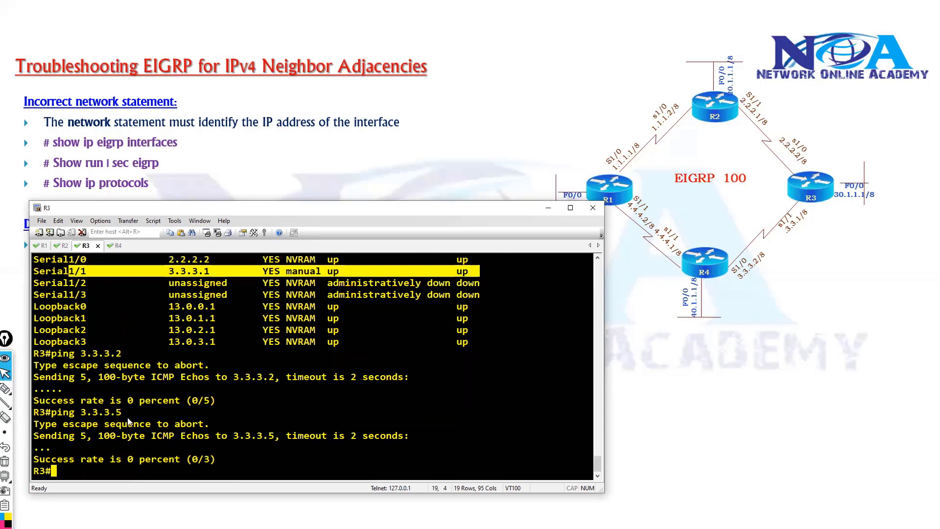
# Step: Run show run int s1/1 on R3 and highlight the interface's IP address and subnet mask
pyautogui.click(129, 423)
pyautogui.write('show ru')
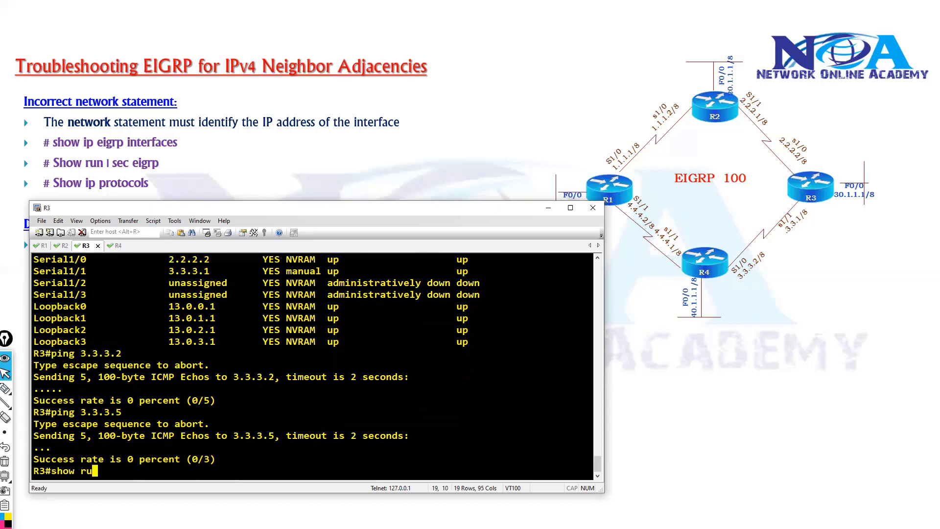
pyautogui.write('n int s1/1')
pyautogui.press('Return')
pyautogui.moveTo(100, 426); pyautogui.dragTo(244, 425)
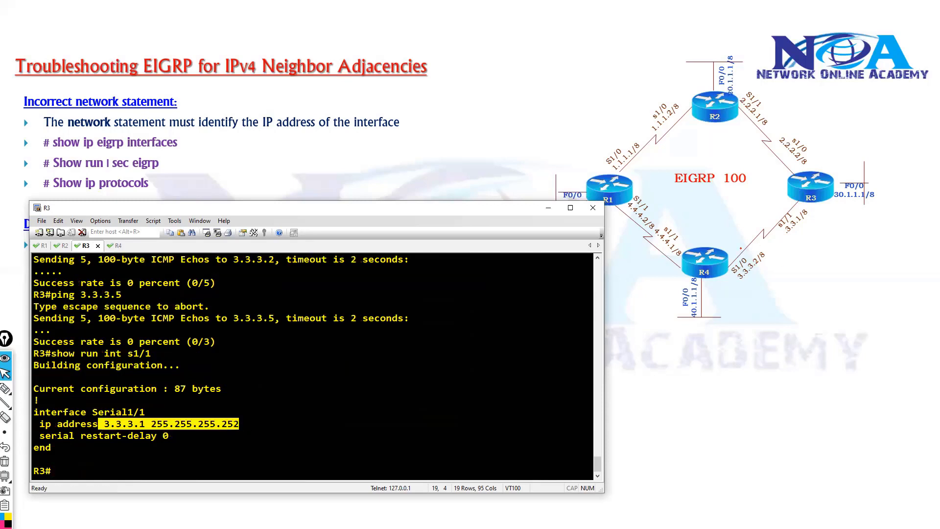
# Step: Handwrite 3.3.3.1/30 beside R3's S1/1 interface on the topology diagram
pyautogui.hotkey('ctrl', 'shift', '3')
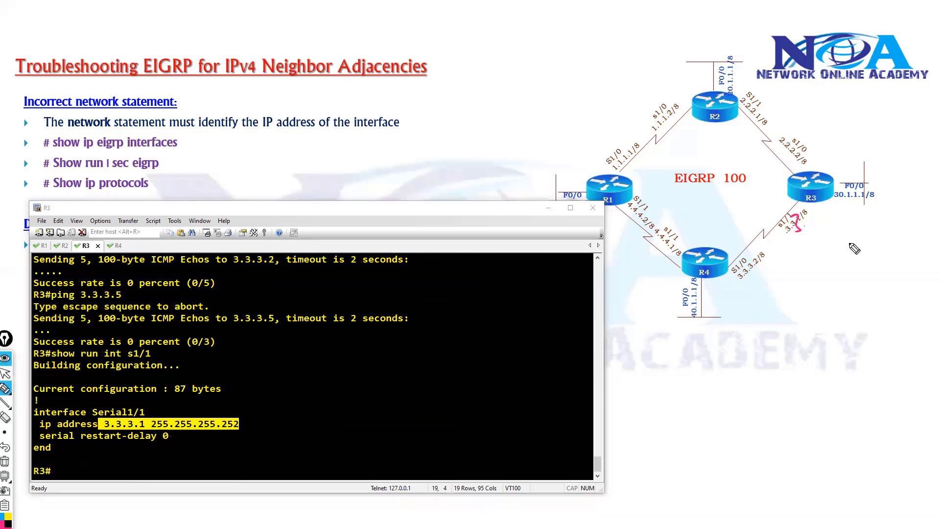
pyautogui.moveTo(790, 215); pyautogui.dragTo(793, 230)
pyautogui.click(805, 226)
pyautogui.moveTo(812, 216); pyautogui.dragTo(813, 229)
pyautogui.click(822, 227)
pyautogui.moveTo(827, 217); pyautogui.dragTo(828, 230)
pyautogui.click(839, 225)
pyautogui.moveTo(846, 216)
pyautogui.mouseDown()
pyautogui.moveTo(851, 244)
pyautogui.moveTo(861, 242)
pyautogui.mouseUp()
pyautogui.moveTo(878, 227); pyautogui.dragTo(876, 231)
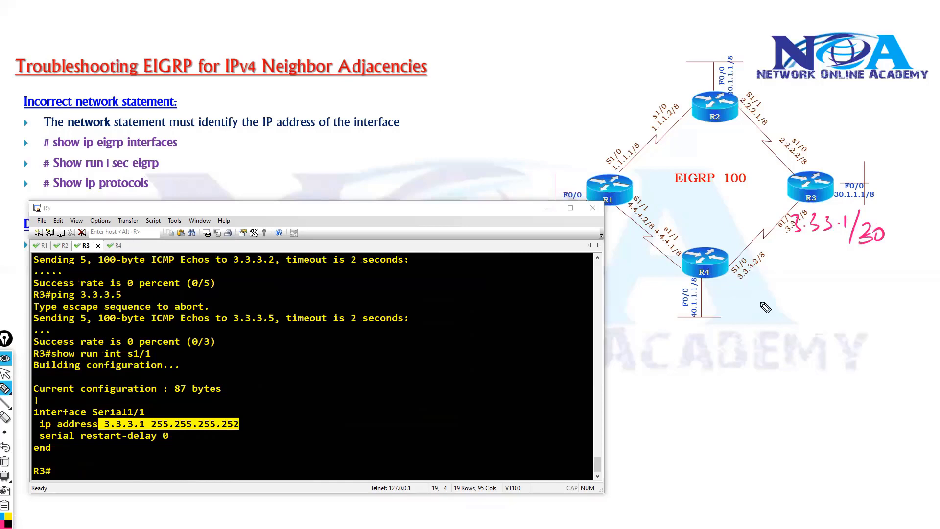
# Step: Circle R4's S1/0 address on the topology diagram and handwrite 3.3.3.5/30 below it
pyautogui.moveTo(757, 248); pyautogui.dragTo(765, 250)
pyautogui.click(740, 303)
pyautogui.moveTo(729, 297)
pyautogui.mouseDown()
pyautogui.moveTo(729, 309)
pyautogui.moveTo(742, 309)
pyautogui.mouseUp()
pyautogui.moveTo(757, 296); pyautogui.dragTo(754, 308)
pyautogui.click(762, 305)
pyautogui.moveTo(772, 295); pyautogui.dragTo(777, 324)
pyautogui.moveTo(794, 301); pyautogui.dragTo(792, 313)
pyautogui.moveTo(806, 300); pyautogui.dragTo(805, 313)
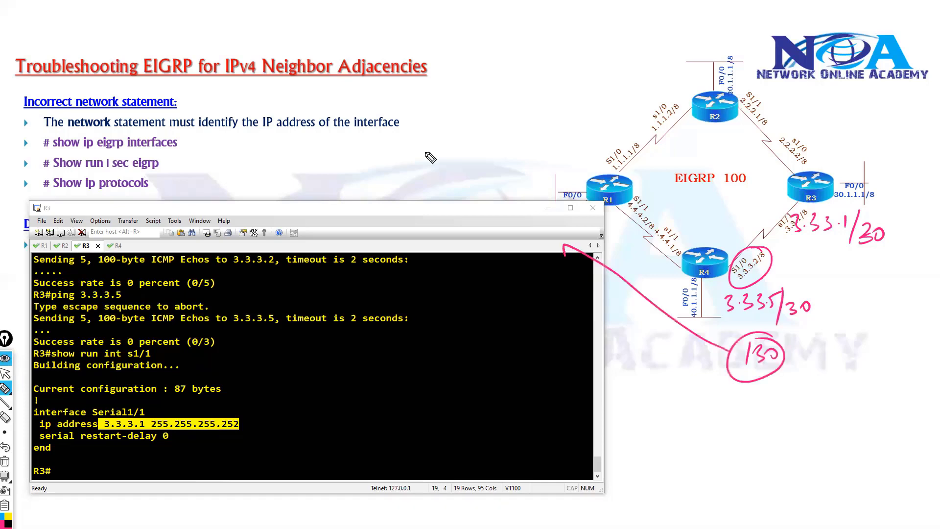
# Step: Circle a handwritten /30 with an arrow and write its address range (0 - 3) and valid hosts (1 - 2)
pyautogui.moveTo(426, 146); pyautogui.dragTo(425, 147)
pyautogui.moveTo(440, 181); pyautogui.dragTo(440, 196)
pyautogui.moveTo(433, 179); pyautogui.dragTo(445, 212)
pyautogui.moveTo(456, 190); pyautogui.dragTo(468, 190)
pyautogui.moveTo(474, 184); pyautogui.dragTo(487, 195)
pyautogui.moveTo(490, 179)
pyautogui.mouseDown()
pyautogui.moveTo(484, 205)
pyautogui.moveTo(517, 181)
pyautogui.mouseUp()
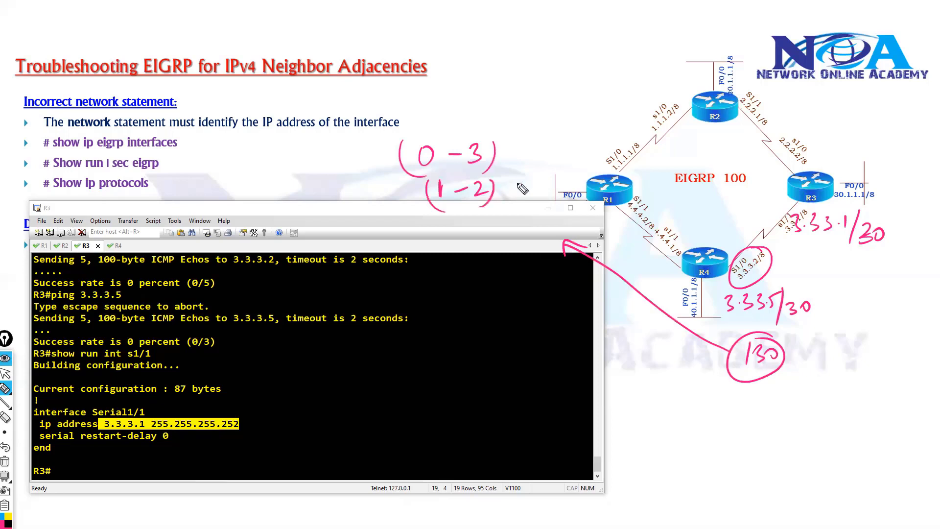
pyautogui.moveTo(525, 185); pyautogui.dragTo(529, 194)
pyautogui.moveTo(532, 179); pyautogui.dragTo(539, 194)
pyautogui.moveTo(550, 179); pyautogui.dragTo(549, 180)
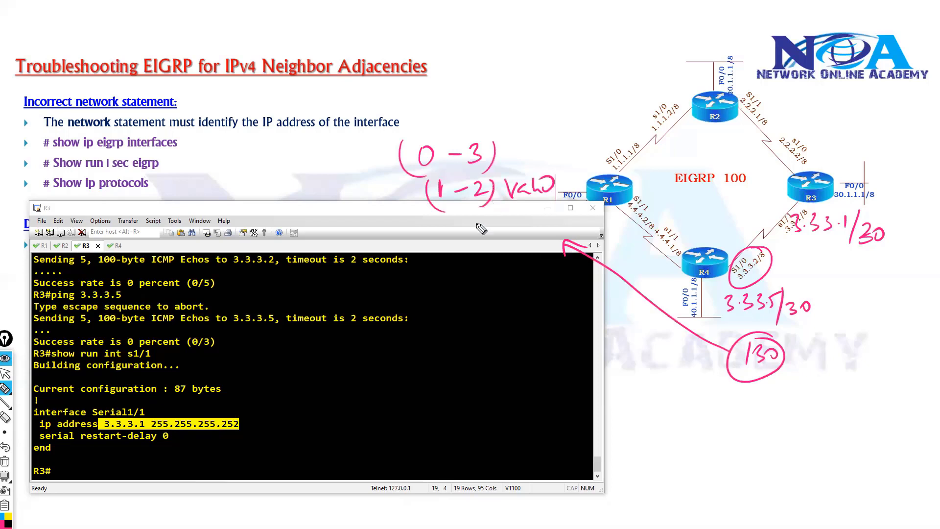
# Step: Handwrite 4 with an arrow to "different subnet" below the valid host range
pyautogui.moveTo(458, 217); pyautogui.dragTo(467, 234)
pyautogui.moveTo(464, 219)
pyautogui.mouseDown()
pyautogui.moveTo(464, 239)
pyautogui.moveTo(504, 229)
pyautogui.mouseUp()
pyautogui.moveTo(492, 223)
pyautogui.mouseDown()
pyautogui.moveTo(493, 239)
pyautogui.moveTo(512, 234)
pyautogui.moveTo(522, 246)
pyautogui.mouseUp()
pyautogui.moveTo(531, 218); pyautogui.dragTo(534, 247)
pyautogui.moveTo(539, 229); pyautogui.dragTo(575, 222)
pyautogui.moveTo(578, 226)
pyautogui.mouseDown()
pyautogui.moveTo(592, 215)
pyautogui.moveTo(604, 223)
pyautogui.mouseUp()
pyautogui.moveTo(605, 221); pyautogui.dragTo(620, 215)
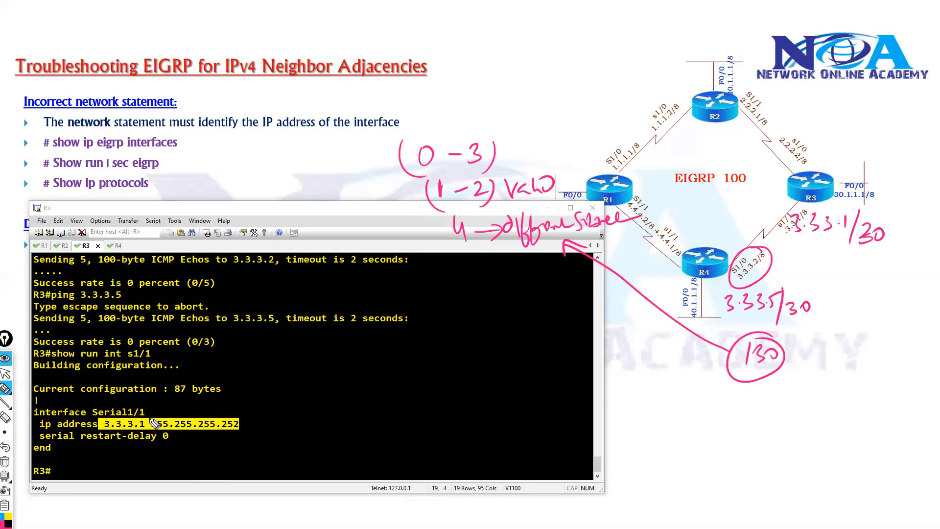
# Step: Circle the Serial1/1 address in R3's output and handwrite 3.3.3.1 above it
pyautogui.moveTo(151, 421); pyautogui.dragTo(145, 402)
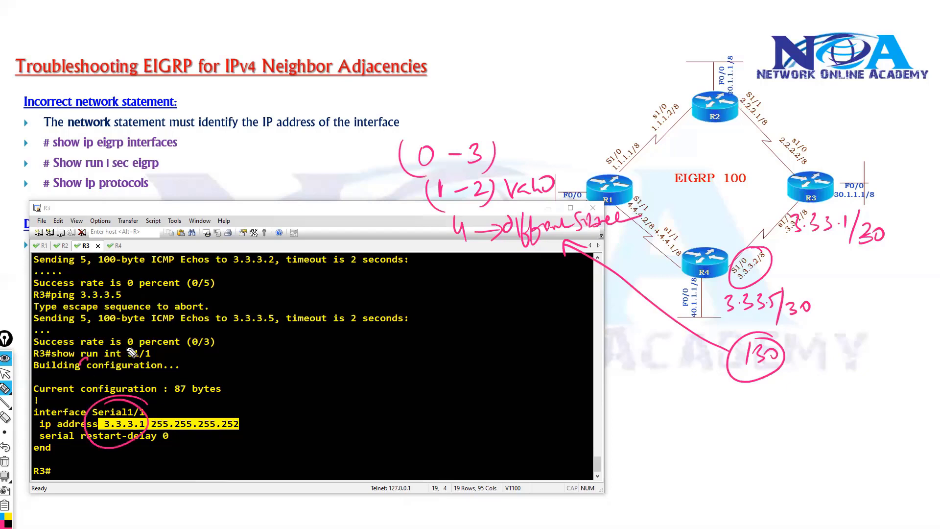
pyautogui.moveTo(84, 366); pyautogui.dragTo(125, 355)
# Step: Circle the Serial1/0 address in the R4 session's output and handwrite 3.3.3.5/30 above it
pyautogui.click(113, 246)
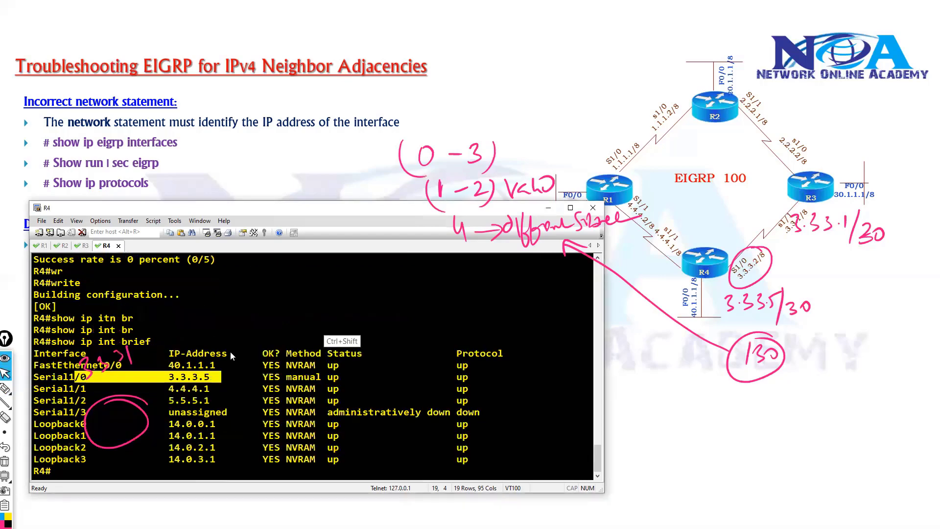
pyautogui.hotkey('ctrl', 'shift', '3')
pyautogui.moveTo(222, 365)
pyautogui.mouseDown()
pyautogui.moveTo(218, 377)
pyautogui.moveTo(153, 379)
pyautogui.moveTo(205, 349)
pyautogui.moveTo(218, 363)
pyautogui.moveTo(230, 327)
pyautogui.moveTo(261, 312)
pyautogui.mouseUp()
pyautogui.moveTo(279, 295); pyautogui.dragTo(279, 345)
pyautogui.moveTo(297, 308); pyautogui.dragTo(305, 320)
pyautogui.moveTo(318, 308); pyautogui.dragTo(318, 309)
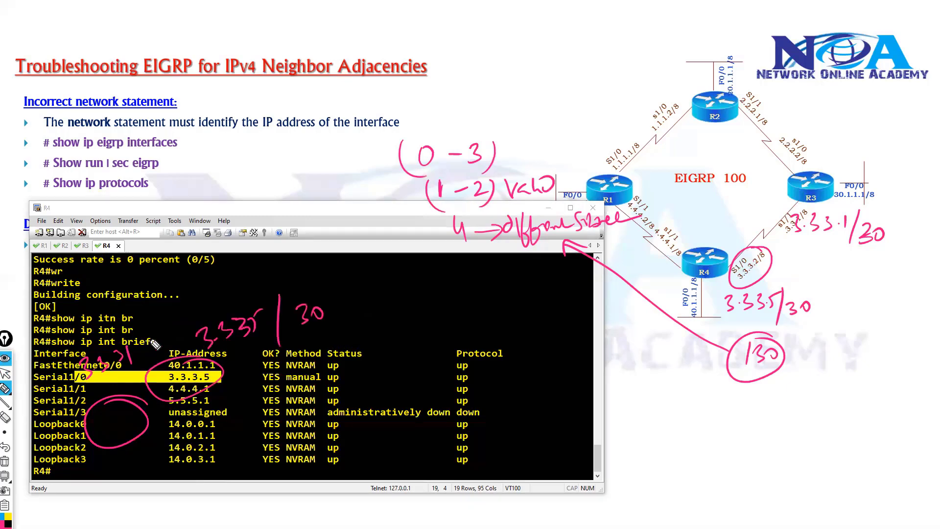
# Step: Handwrite /30 after the 3.3.3.1 annotation, link it to the 3.3.3.5/30 annotation with an arc, and write "diff" above the arc
pyautogui.moveTo(138, 326); pyautogui.dragTo(142, 375)
pyautogui.moveTo(147, 340); pyautogui.dragTo(154, 351)
pyautogui.moveTo(161, 340)
pyautogui.mouseDown()
pyautogui.moveTo(238, 314)
pyautogui.moveTo(257, 270)
pyautogui.moveTo(277, 264)
pyautogui.mouseUp()
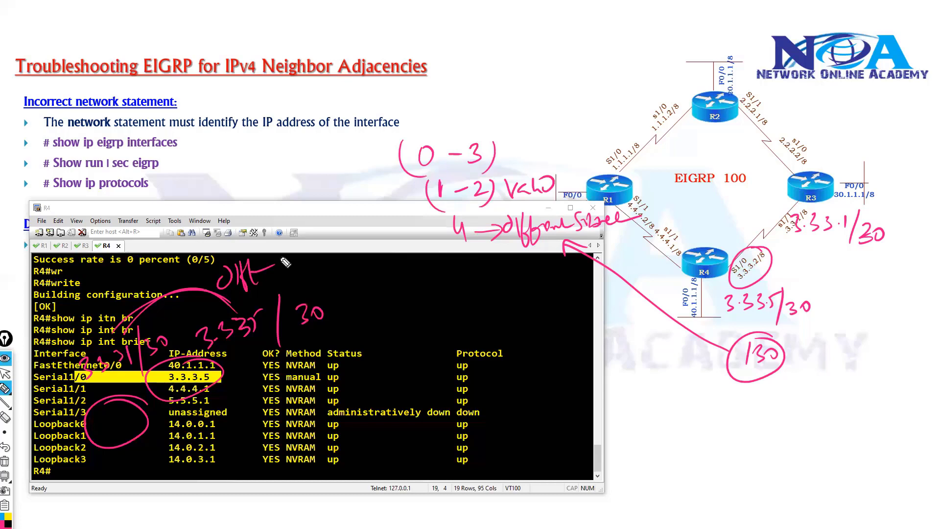
# Step: Clear all handwritten annotations, return to the normal pointer, and shift the terminal window slightly down
pyautogui.hotkey('ctrl', 'shift', '7')
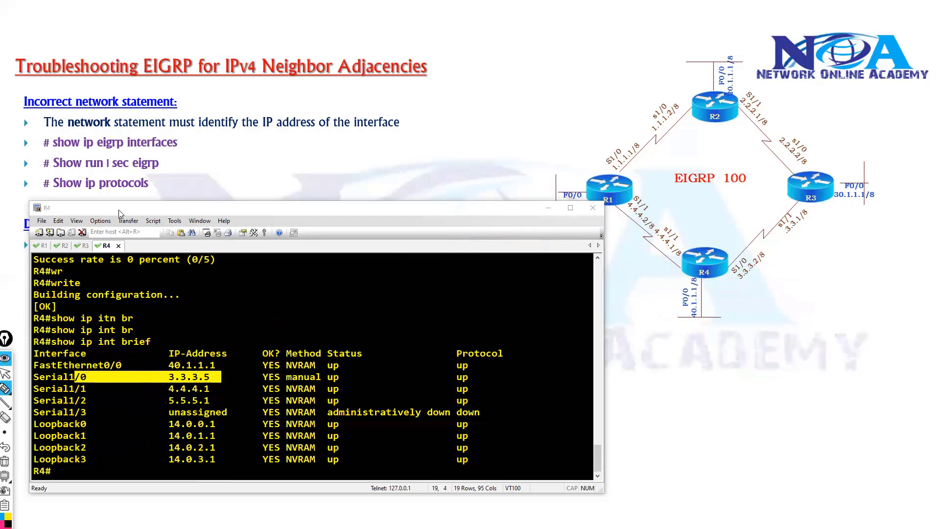
pyautogui.hotkey('ctrl', 'shift', '2')
pyautogui.click(118, 209)
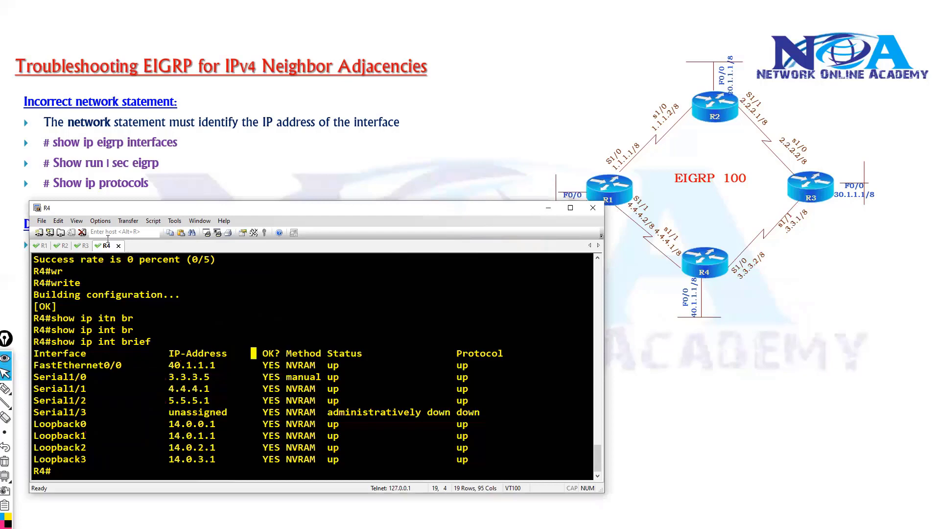
pyautogui.moveTo(116, 208); pyautogui.dragTo(116, 213)
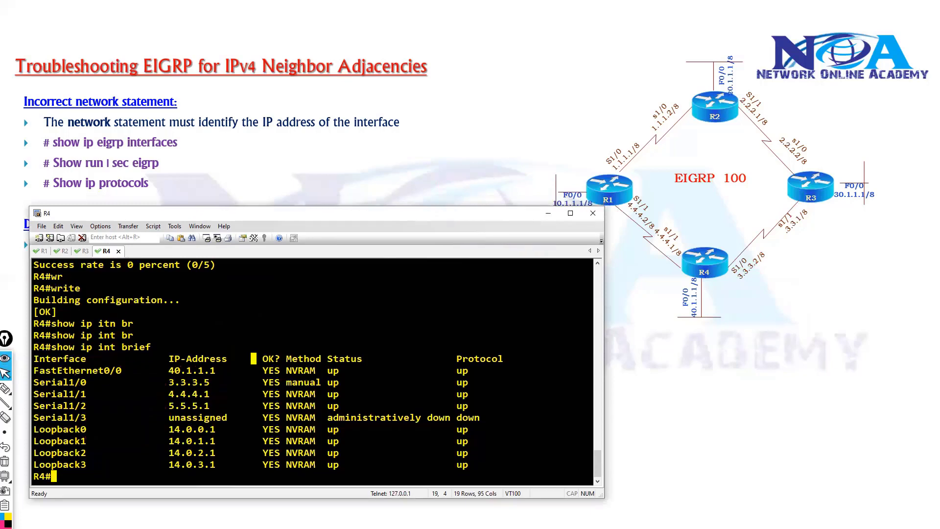
# Step: Display the running configuration of R4's interface s1/0 and highlight its IP address
pyautogui.write('sh run int s10')
pyautogui.press('Return')
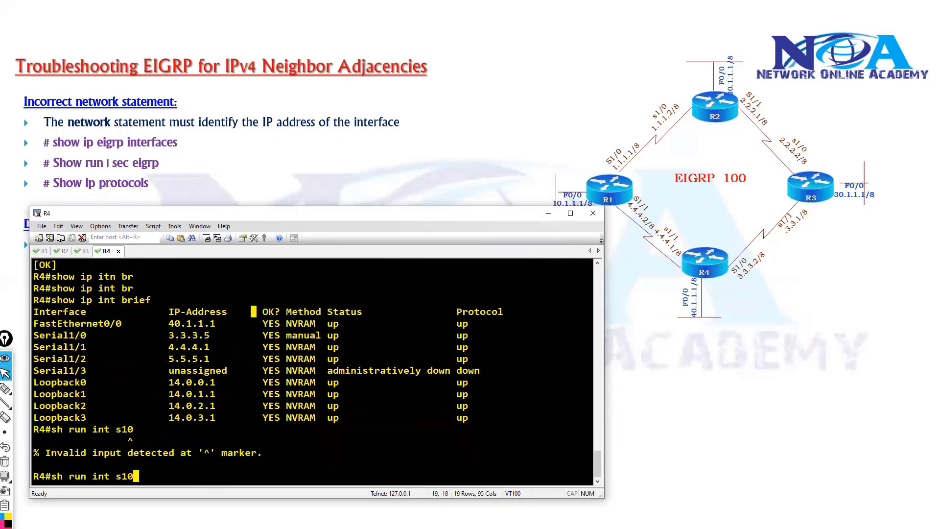
pyautogui.press('BackSpace')
pyautogui.write('/0')
pyautogui.press('Return')
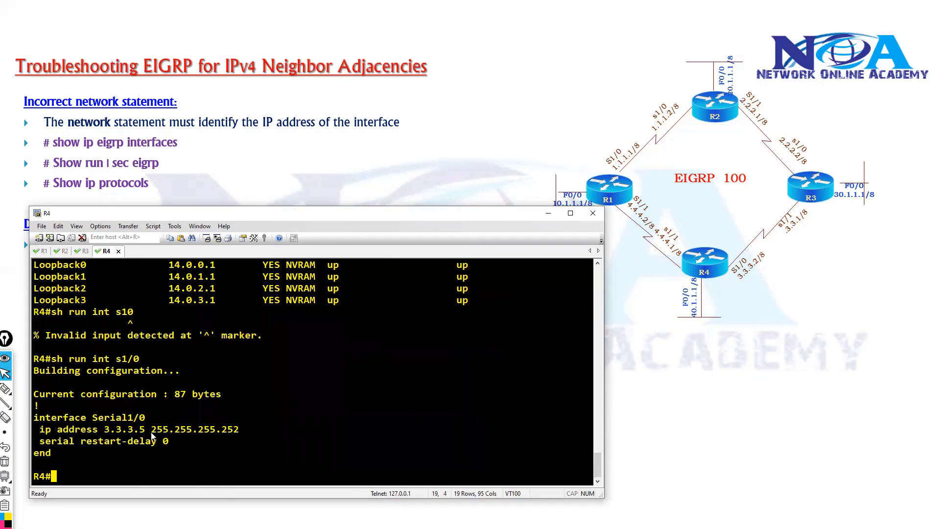
pyautogui.doubleClick(147, 430)
# Step: Enter configuration mode for interface s1/0 on R4 and remove its IP address
pyautogui.write('conf t')
pyautogui.press('Return')
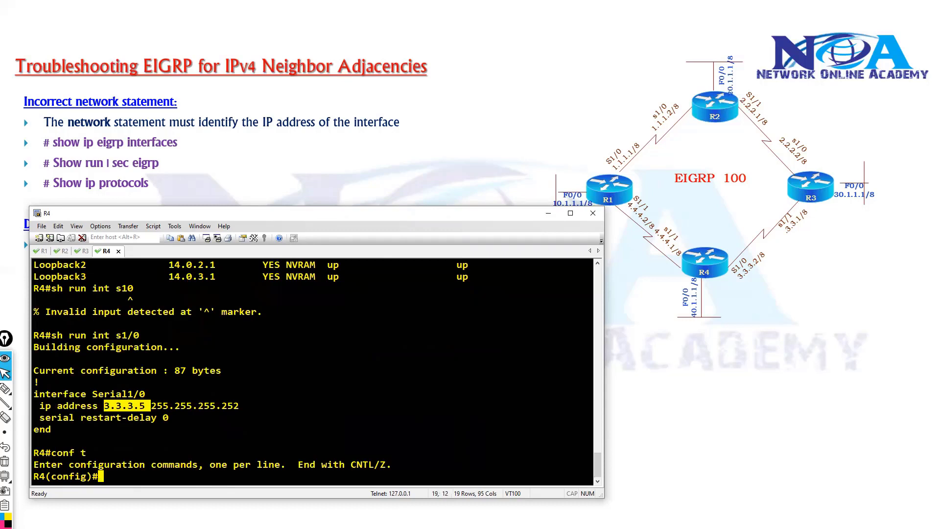
pyautogui.write('int s1/0')
pyautogui.press('Return')
pyautogui.write('no ')
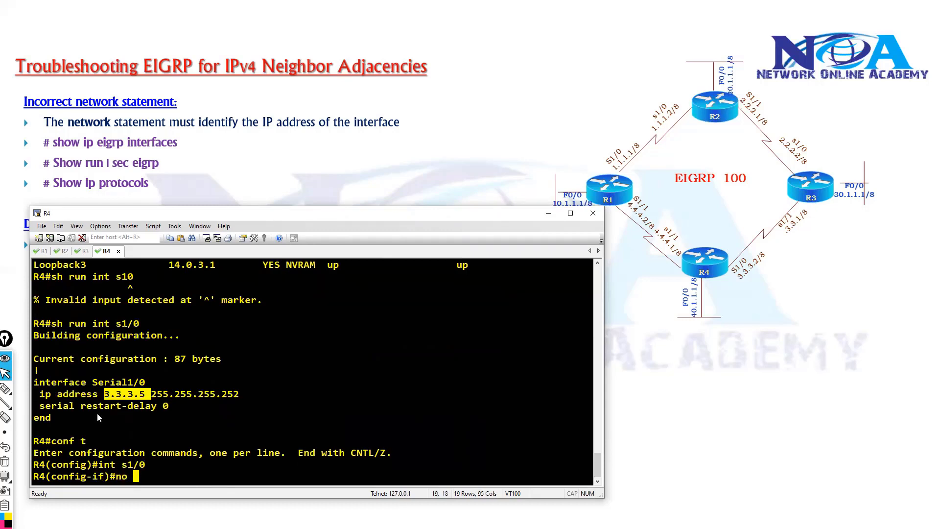
pyautogui.write('ip add')
pyautogui.press('Return')
# Step: Assign IP address 3.3.3.2 with mask 255.255.255.252 to R4's s1/0, reusing the address line from the displayed configuration
pyautogui.moveTo(41, 382); pyautogui.dragTo(240, 382)
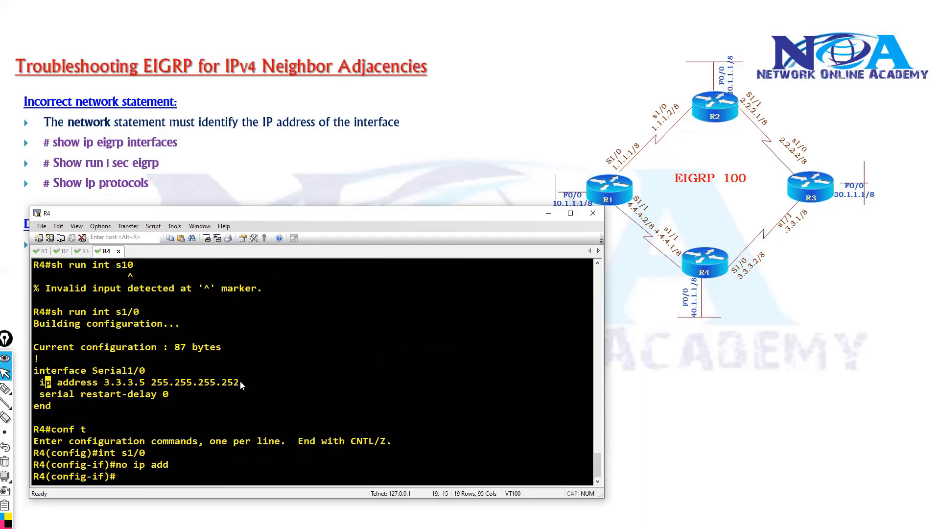
pyautogui.write('ip address 3.3.3.5 255.255.255.252')
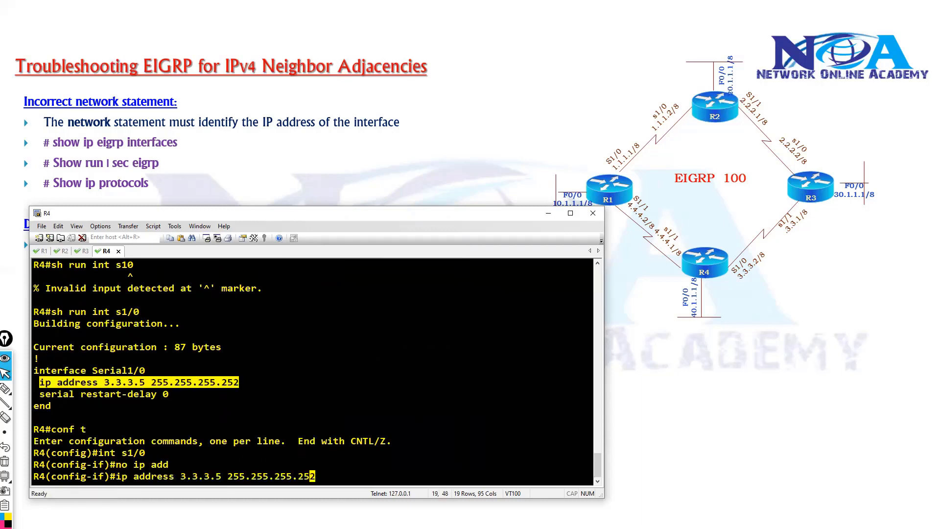
pyautogui.press('Left')
pyautogui.press('Left')
pyautogui.press('Left')
pyautogui.press('Left')
pyautogui.press('Left')
pyautogui.press('Left')
pyautogui.press('Left')
pyautogui.press('Left')
pyautogui.press('Left')
pyautogui.press('Left')
pyautogui.press('Left')
pyautogui.press('Left')
pyautogui.press('Left')
pyautogui.press('Left')
pyautogui.press('Left')
pyautogui.press('BackSpace')
pyautogui.write('2')
pyautogui.press('Return')
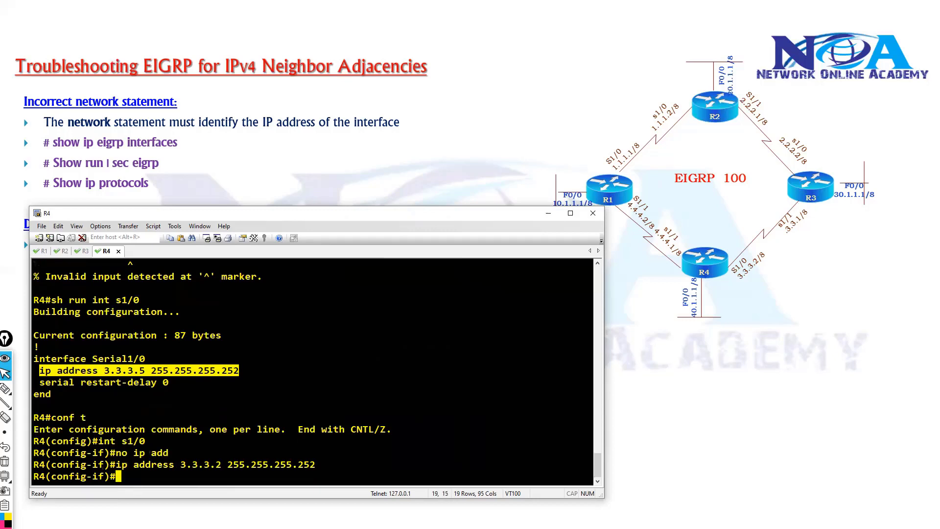
# Step: Display the EIGRP section of R4's running configuration from configuration mode and highlight the network statement for the serial link
pyautogui.write('do sh run | s eigrp')
pyautogui.press('Return')
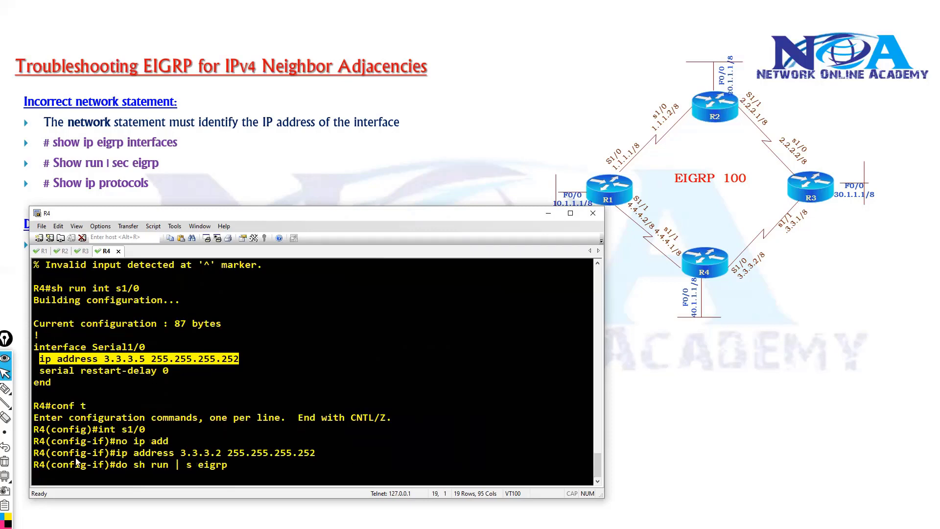
pyautogui.moveTo(69, 452); pyautogui.dragTo(189, 452)
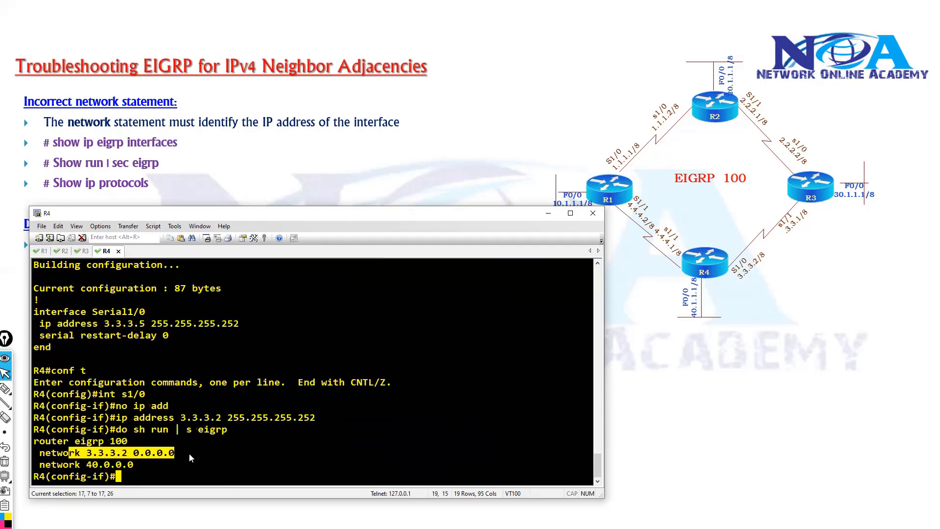
pyautogui.click(189, 452)
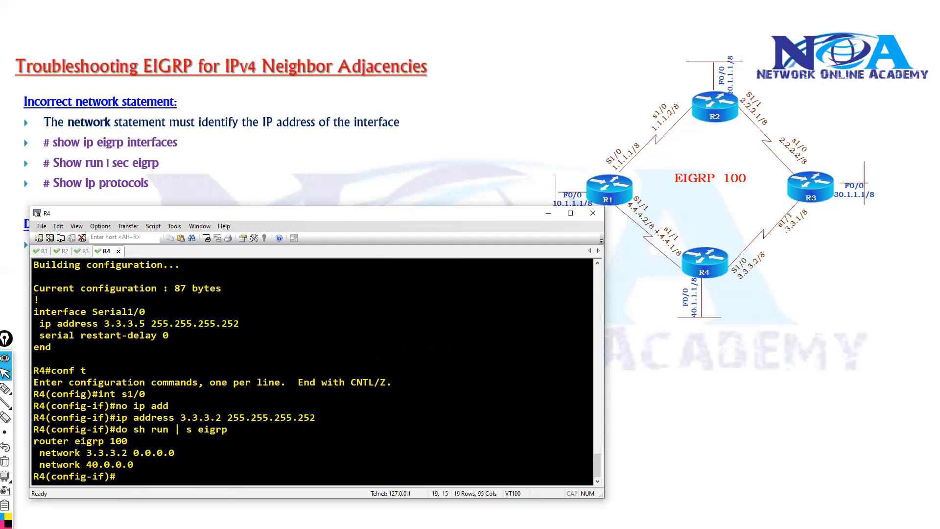
# Step: Leave configuration mode on R4 and list its EIGRP neighbors twice
pyautogui.write('end')
pyautogui.press('Return')
pyautogui.press('Return')
pyautogui.write('show ip ei')
pyautogui.press('Tab')
pyautogui.write('n')
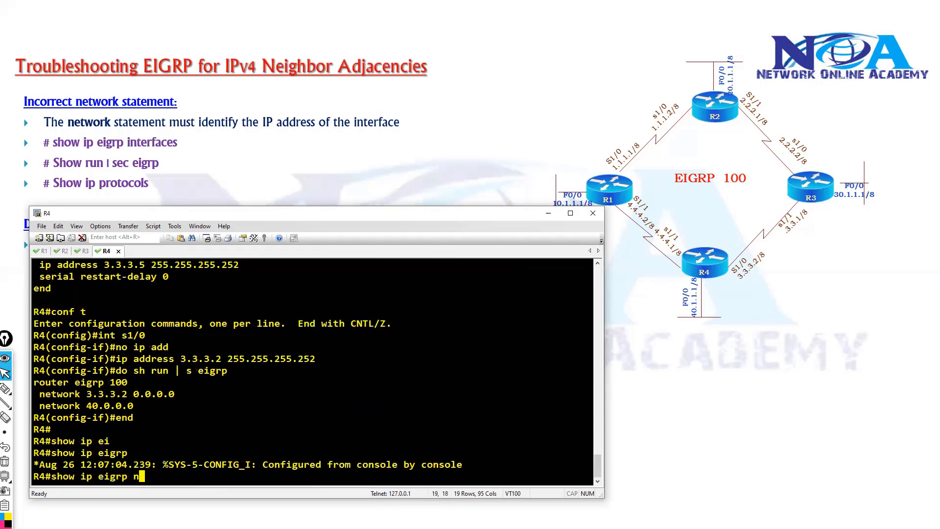
pyautogui.write('e')
pyautogui.press('Tab')
pyautogui.press('Return')
pyautogui.press('Up')
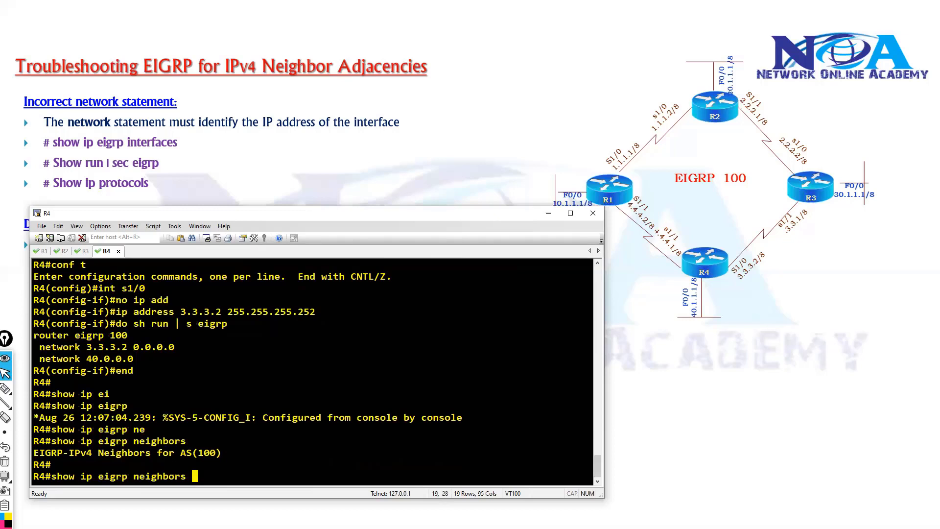
pyautogui.press('Return')
pyautogui.press('Return')
pyautogui.press('Return')
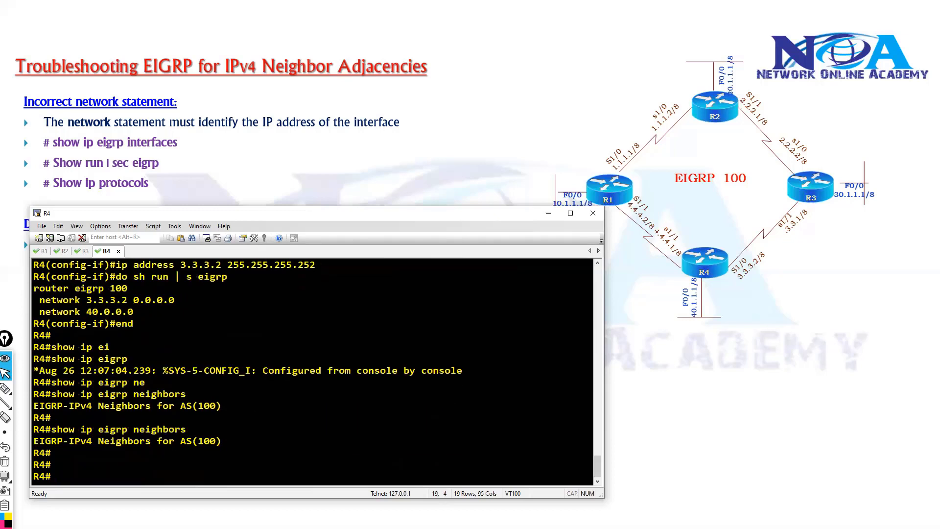
# Step: List the EIGRP interfaces on R4 and highlight the Se1/0 entry
pyautogui.write('sho')
pyautogui.press('BackSpace')
pyautogui.write('w ip ei')
pyautogui.press('Tab')
pyautogui.write('nn')
pyautogui.press('Tab')
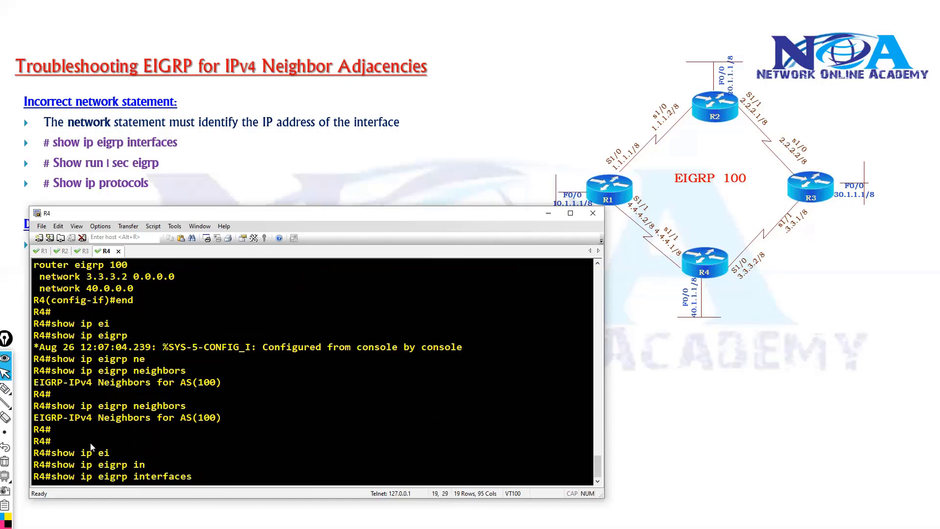
pyautogui.press('Return')
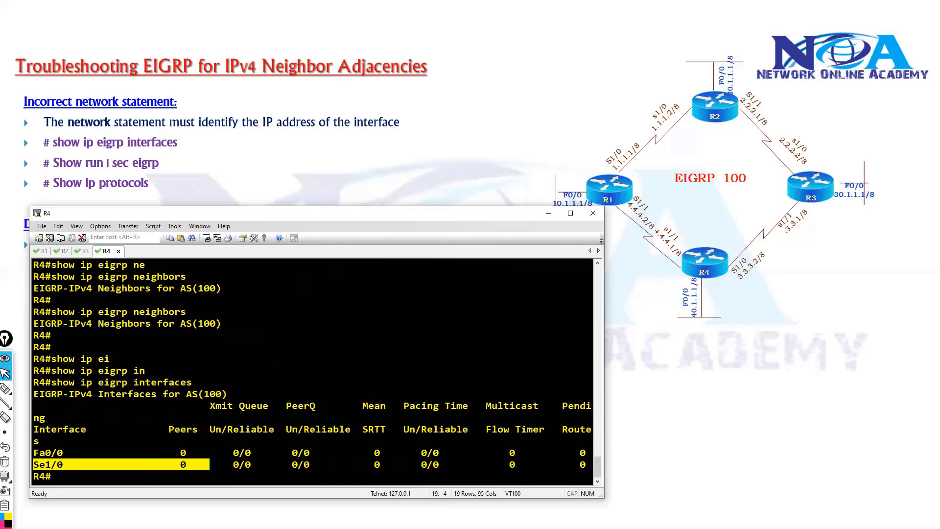
# Step: Reset interface s1/0 on R4 by shutting it down and enabling it again with no shutdown
pyautogui.write('oonf t')
pyautogui.press('Return')
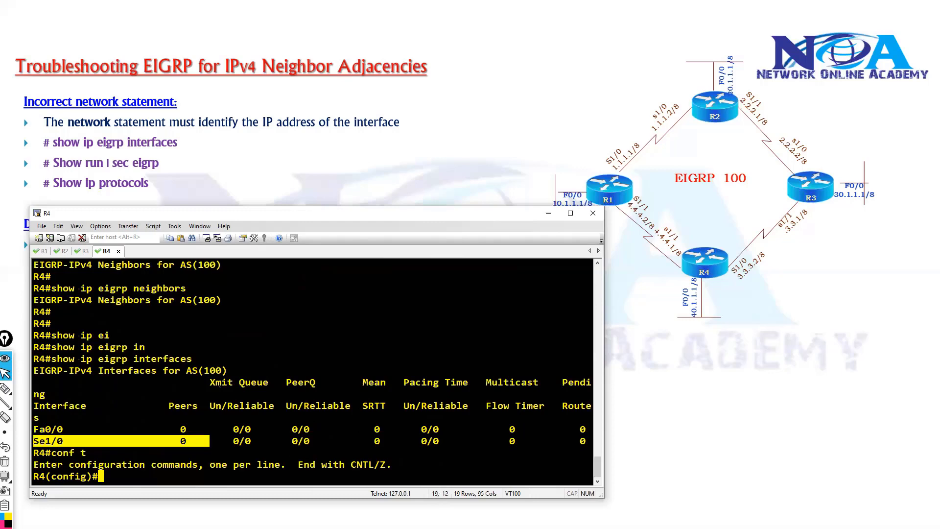
pyautogui.write('int s1/0')
pyautogui.press('Return')
pyautogui.write('sh')
pyautogui.press('Tab')
pyautogui.press('Return')
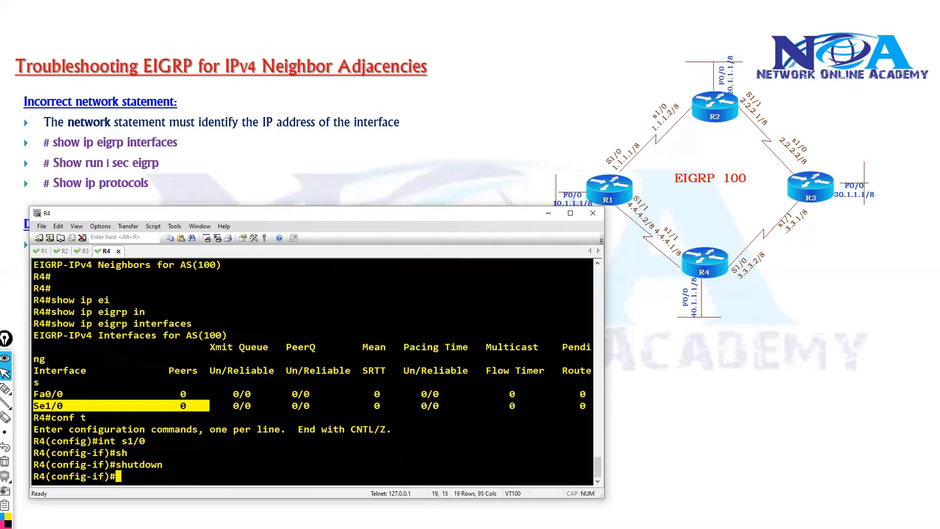
pyautogui.write('no sh')
pyautogui.press('Tab')
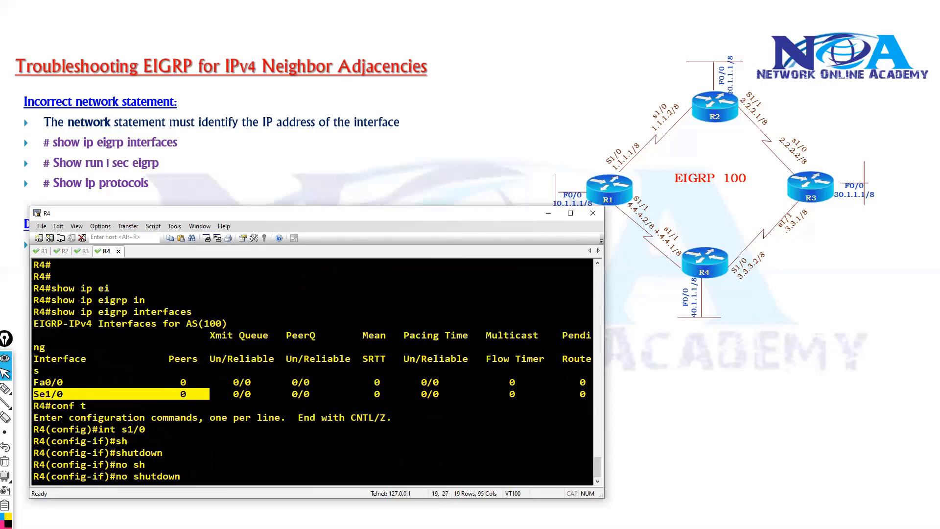
pyautogui.press('Return')
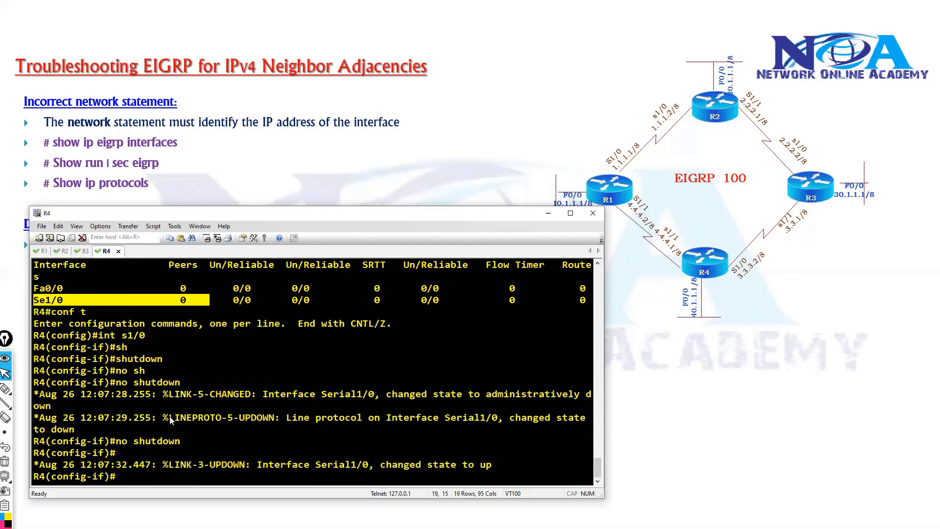
pyautogui.moveTo(126, 452); pyautogui.dragTo(161, 463)
# Step: Leave configuration mode on R4 and ping 3.3.3.1 twice to test connectivity to R3
pyautogui.write('e')
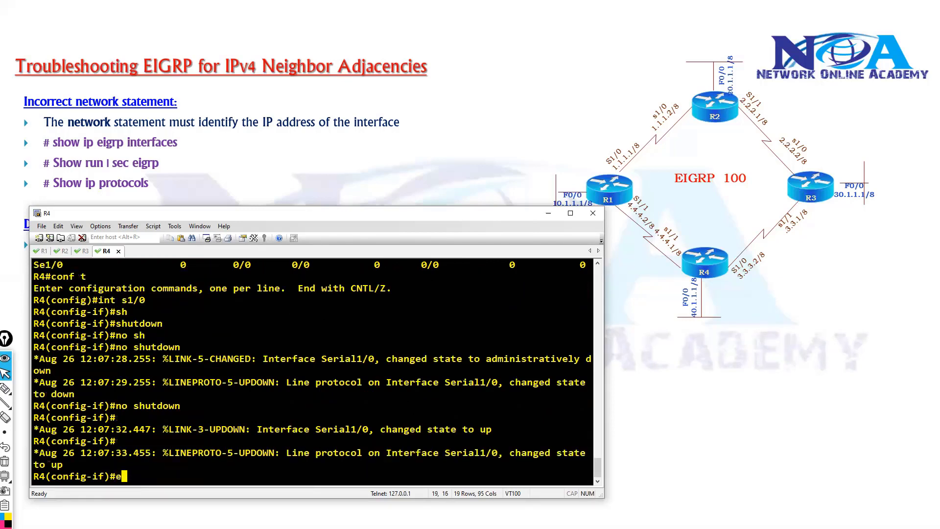
pyautogui.write('nd')
pyautogui.press('Return')
pyautogui.press('Return')
pyautogui.write('ping 3.')
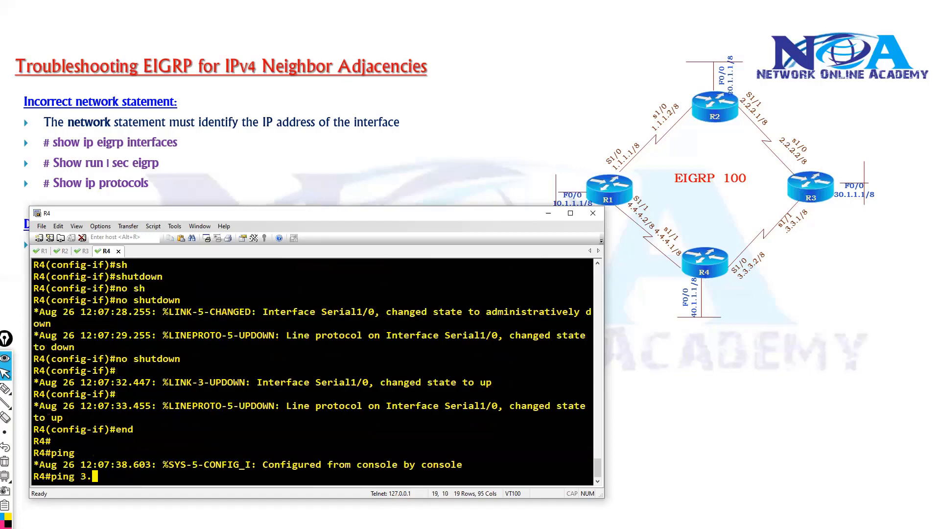
pyautogui.write('3.3.1')
pyautogui.press('Return')
pyautogui.press('Return')
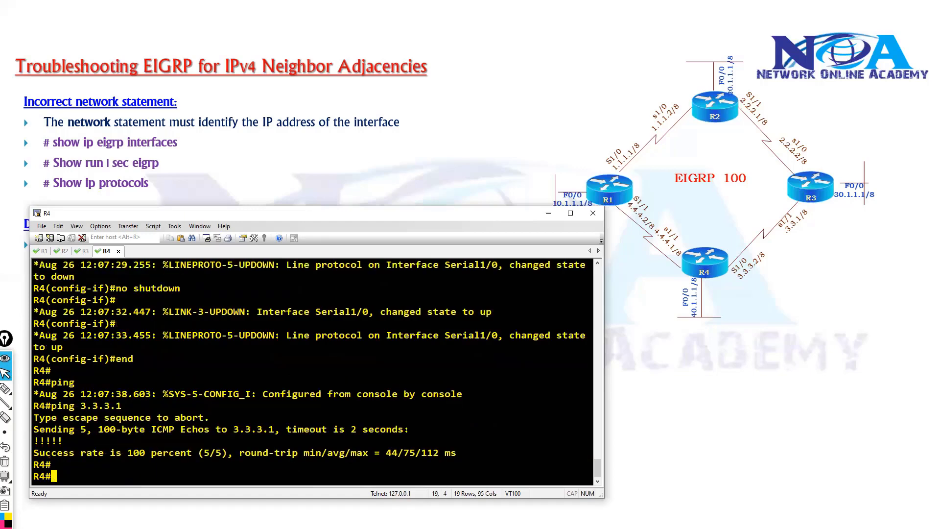
pyautogui.press('Up')
pyautogui.press('Return')
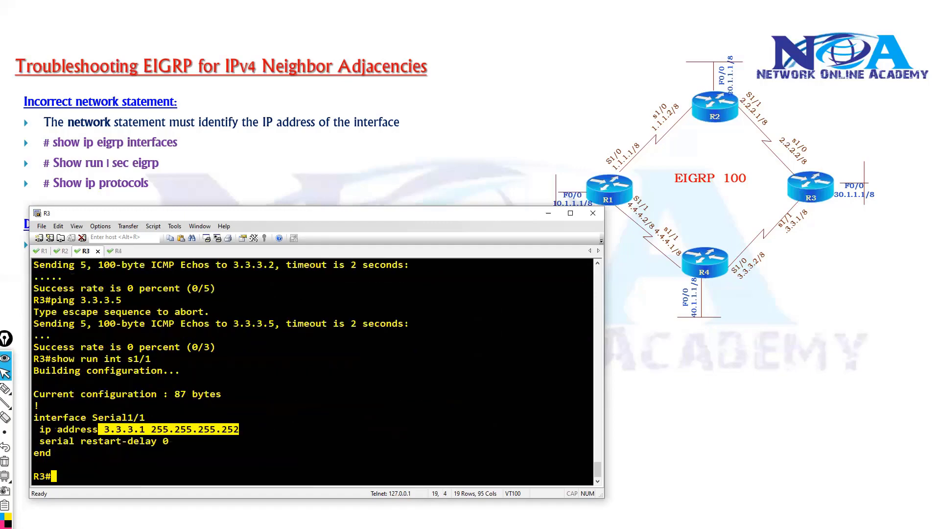
# Step: Switch to the R3 session, list its EIGRP interfaces, and highlight the Se1/0 entry
pyautogui.press('Return')
pyautogui.write('show')
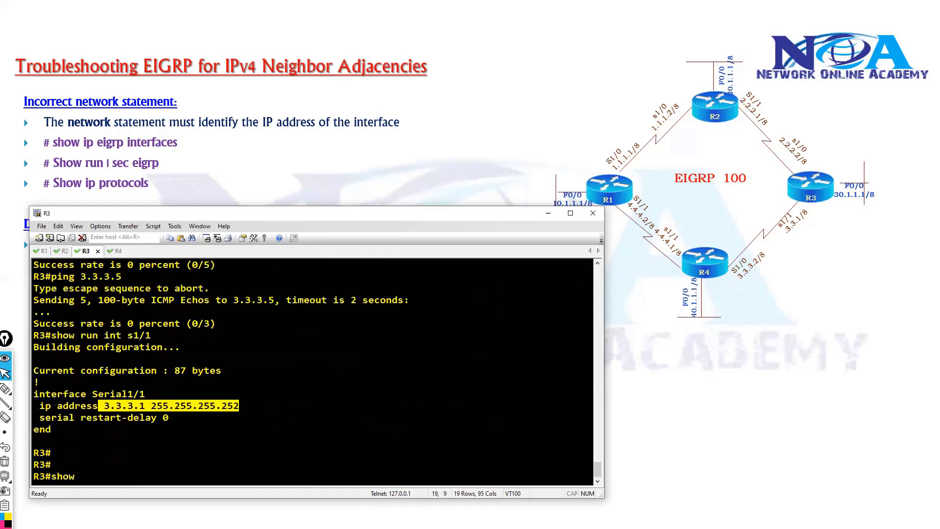
pyautogui.write(' ip ei')
pyautogui.press('Tab')
pyautogui.write('int')
pyautogui.press('Tab')
pyautogui.press('Return')
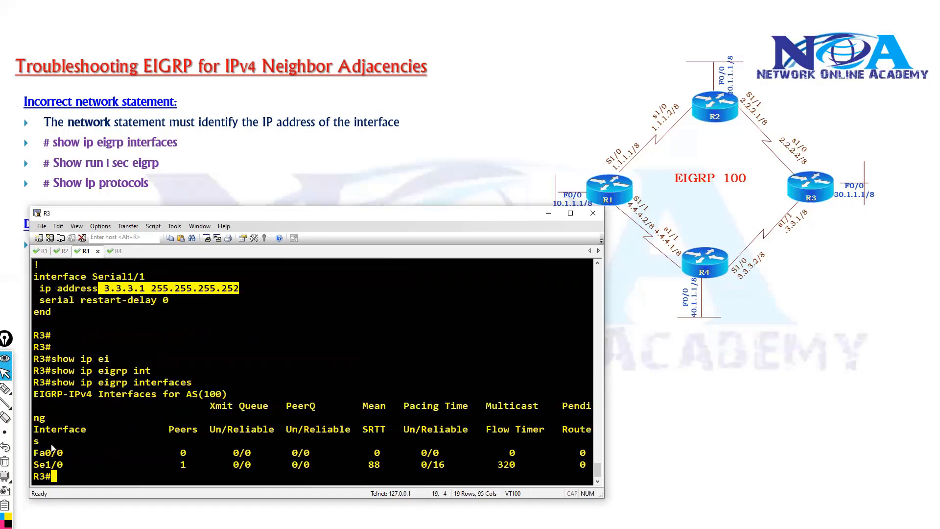
pyautogui.moveTo(45, 464); pyautogui.dragTo(386, 464)
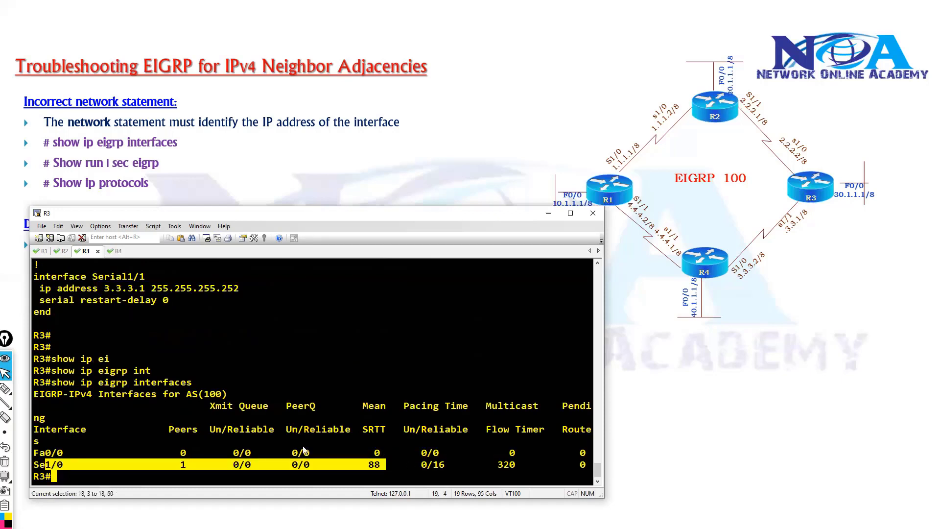
pyautogui.click(204, 444)
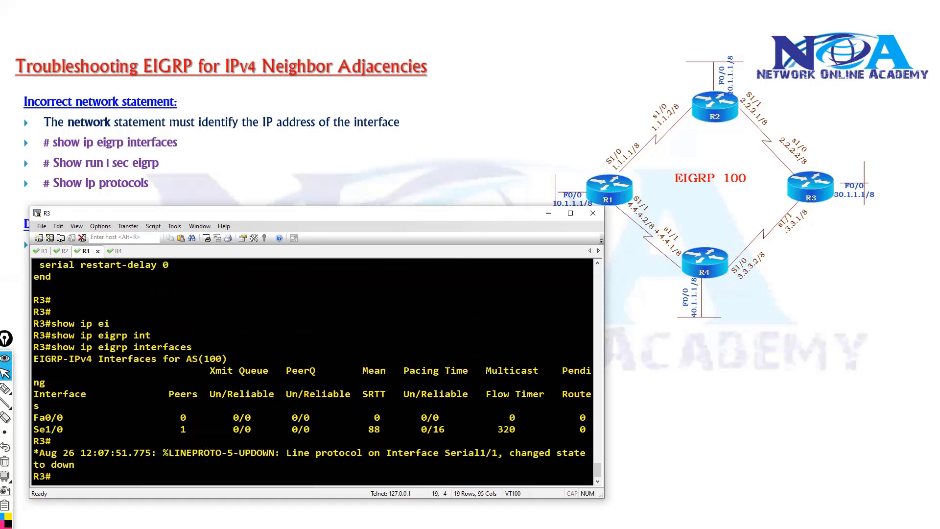
# Step: Display the brief IP interface summary on R3 and highlight the Serial1/1 row
pyautogui.press('Return')
pyautogui.press('Return')
pyautogui.write('show ip int')
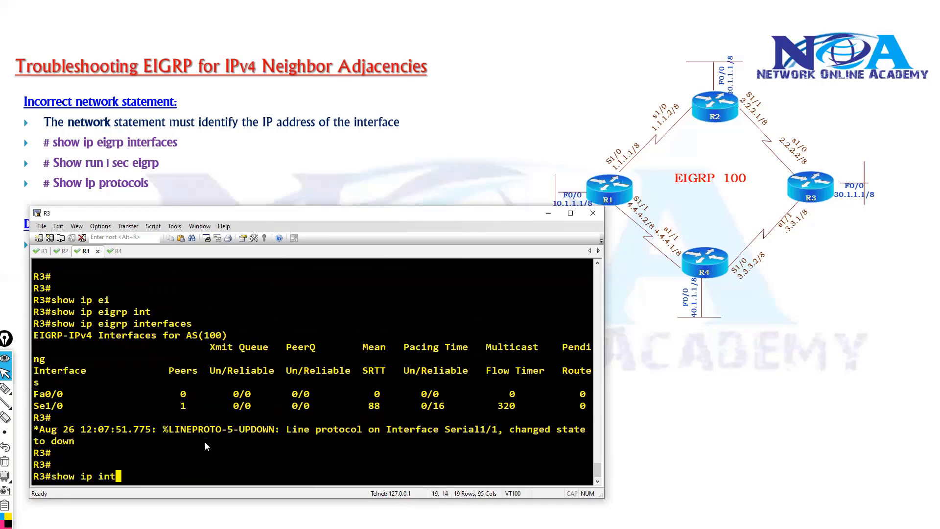
pyautogui.write(' br')
pyautogui.press('Tab')
pyautogui.press('Return')
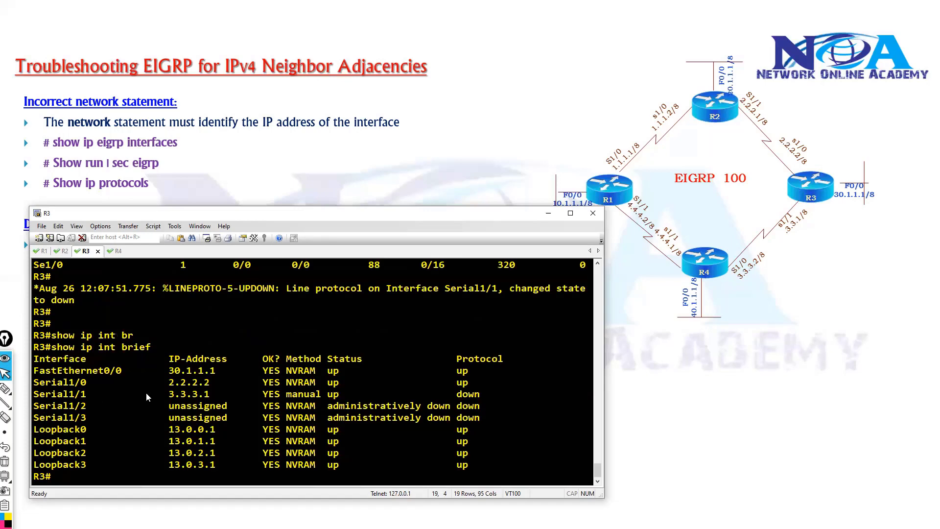
pyautogui.moveTo(69, 394); pyautogui.dragTo(485, 395)
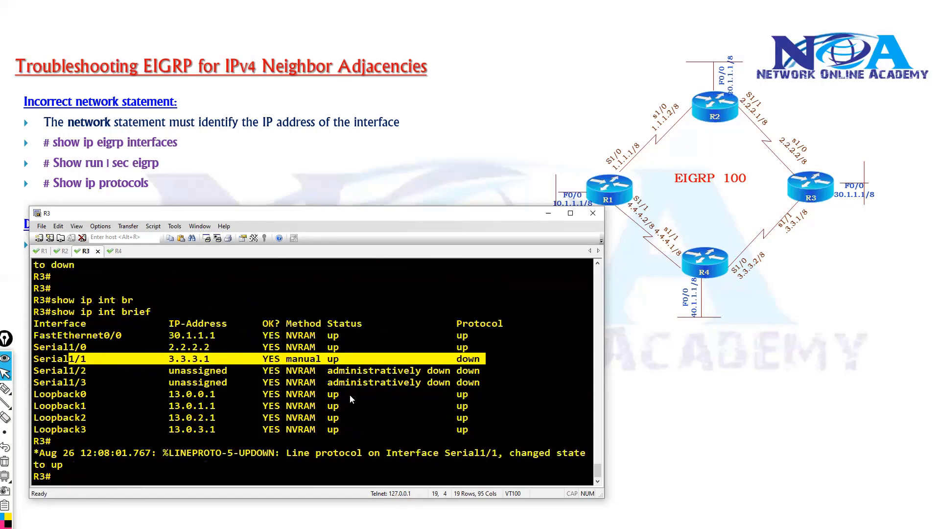
pyautogui.click(301, 401)
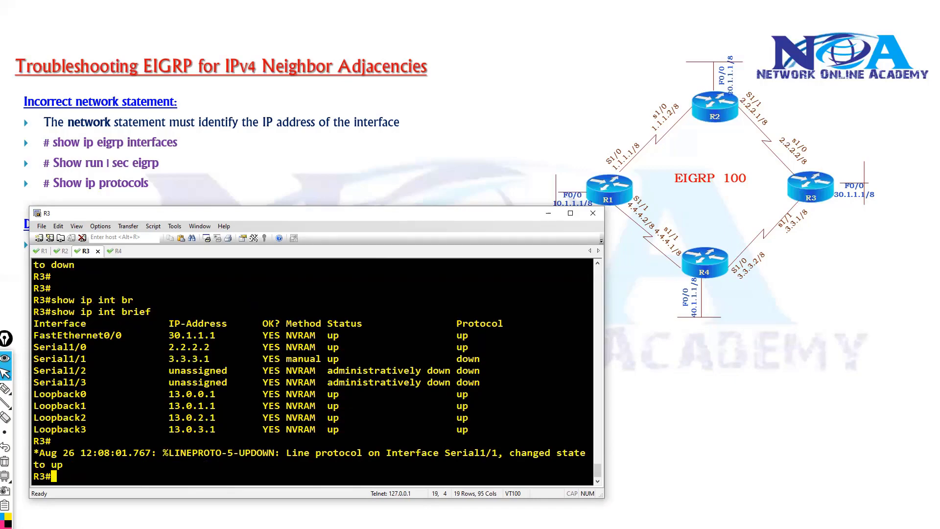
# Step: List the EIGRP interfaces on R3 again and highlight the Se1/0 entry
pyautogui.write('show ip ei')
pyautogui.press('Tab')
pyautogui.write('in')
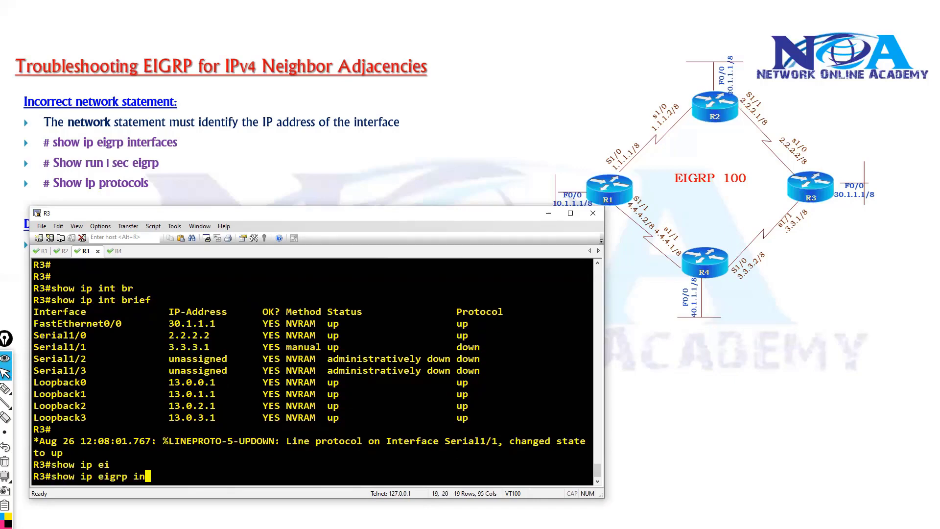
pyautogui.press('Tab')
pyautogui.press('Return')
pyautogui.click(48, 464)
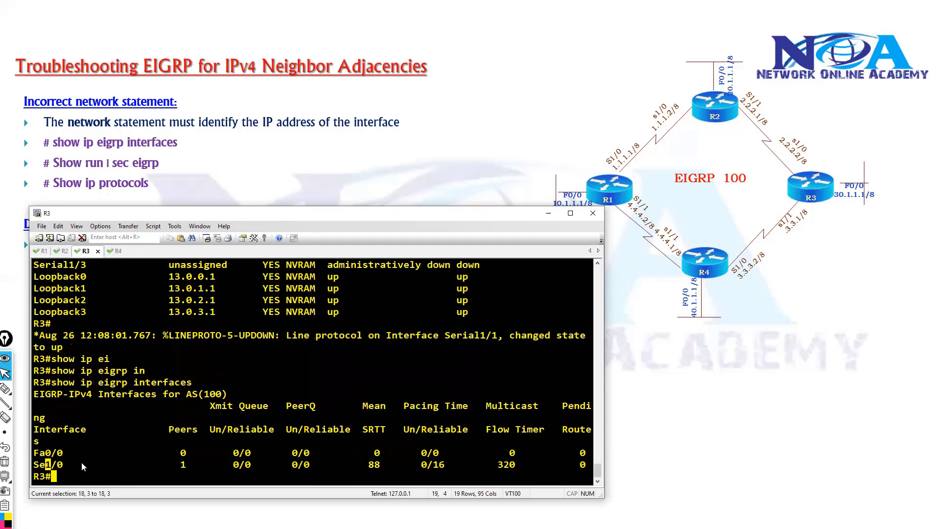
pyautogui.moveTo(82, 463); pyautogui.dragTo(80, 464)
# Step: Display the EIGRP section of R3's running configuration and highlight the network 2.2.2.2 0.0.0.0 statement
pyautogui.write('show ru')
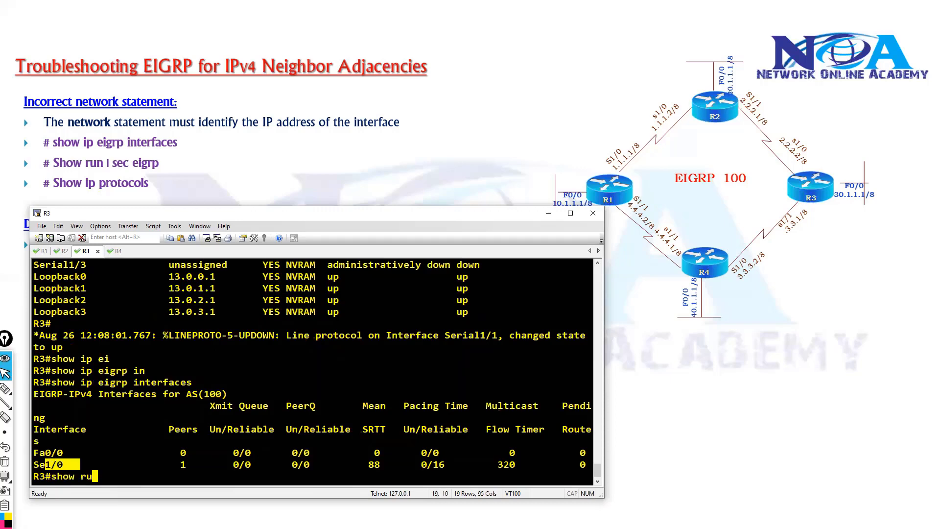
pyautogui.write('n | s eigrp')
pyautogui.press('Return')
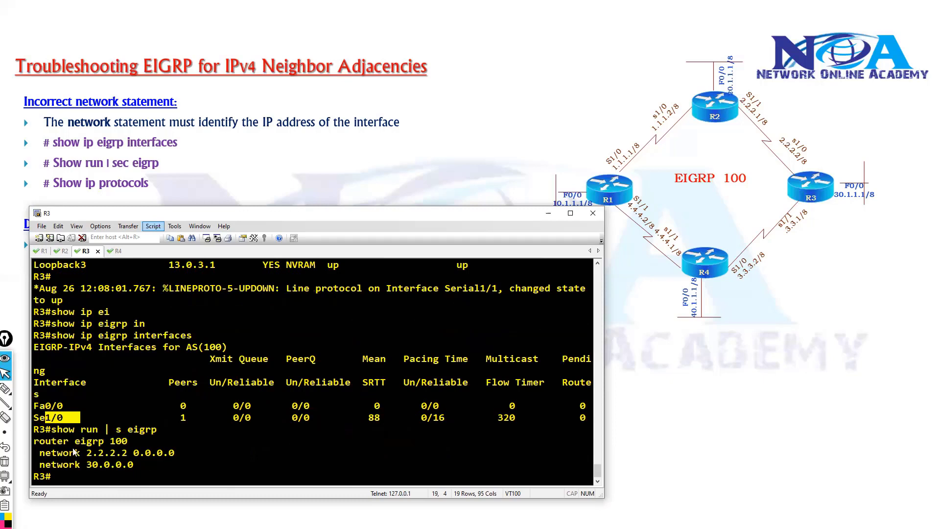
pyautogui.moveTo(160, 454); pyautogui.dragTo(75, 452)
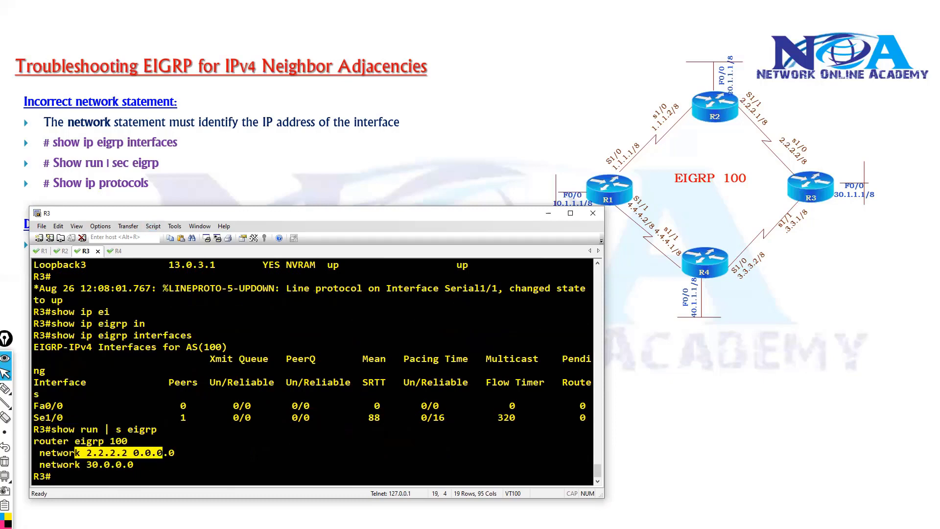
# Step: Enter router configuration mode for EIGRP 100 on R3
pyautogui.write('conf t')
pyautogui.press('Return')
pyautogui.write('router ei')
pyautogui.press('Tab')
pyautogui.write('1')
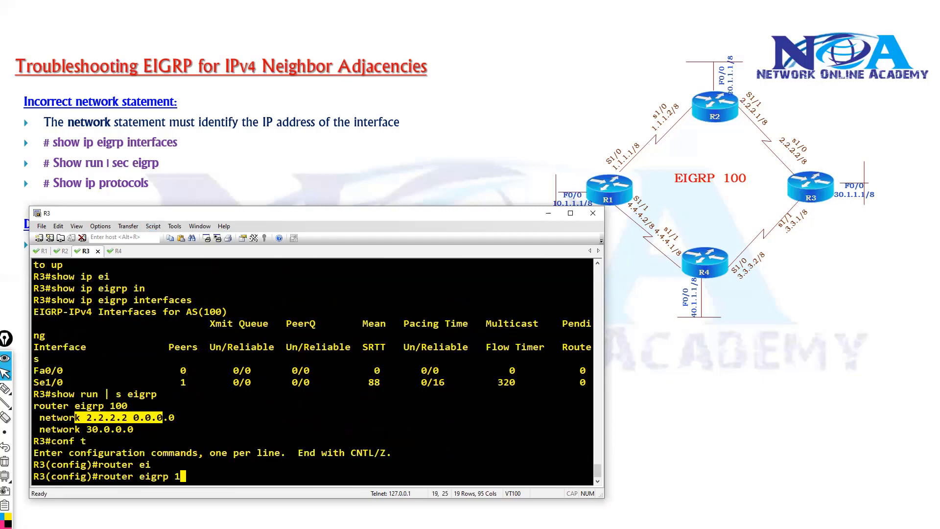
pyautogui.write('00')
pyautogui.press('Return')
# Step: Add the statement network 3.3.3.1 0.0.0.0 to EIGRP 100 on R3 and leave configuration mode
pyautogui.write('net')
pyautogui.press('Tab')
pyautogui.write('3.3')
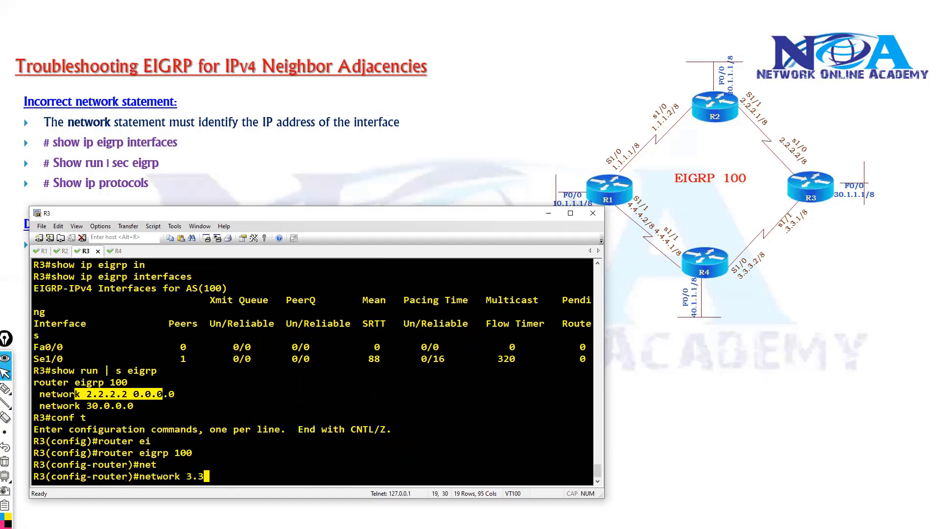
pyautogui.write('.3.1 0.0.0.0\\e')
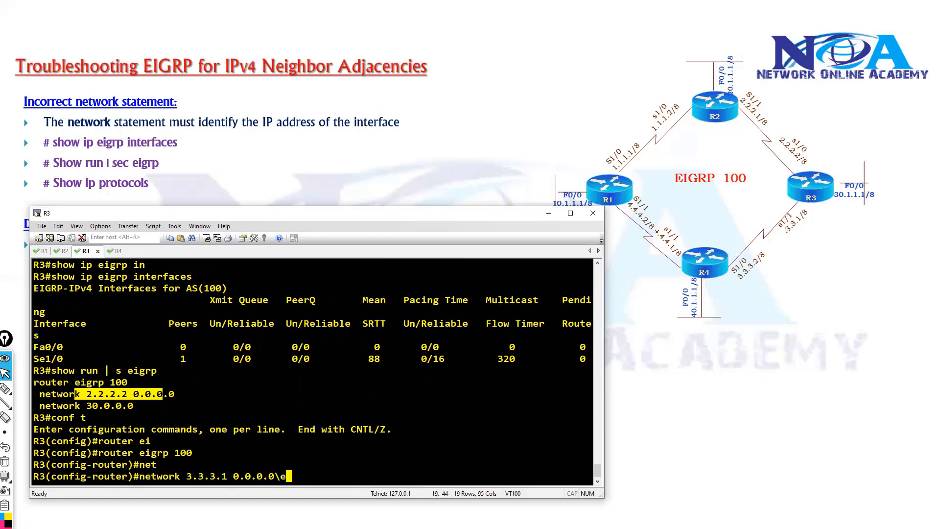
pyautogui.press('BackSpace')
pyautogui.press('BackSpace')
pyautogui.press('Return')
pyautogui.write('end')
pyautogui.press('Return')
pyautogui.press('Return')
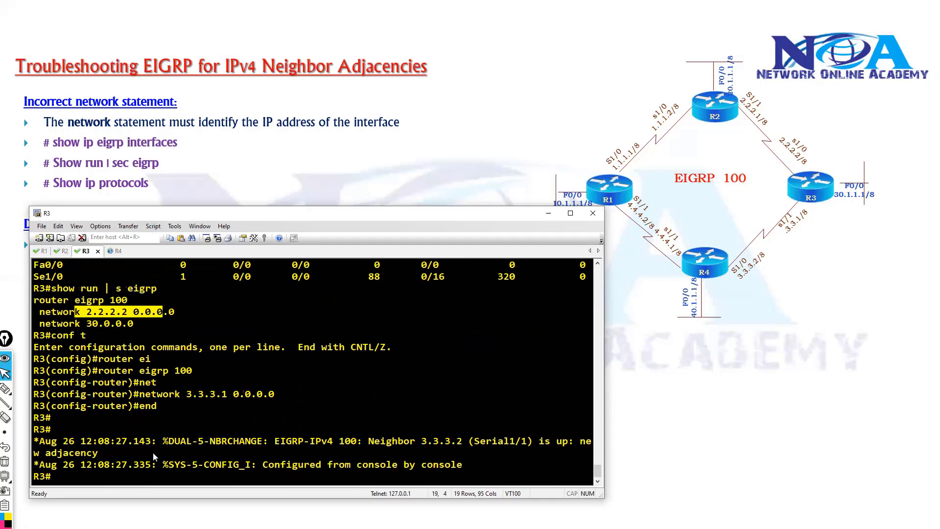
# Step: Switch to the presentation slide and reveal the Show run int s0/0 bullet and the sample DUAL-6-NBRINFO message
pyautogui.click(288, 194)
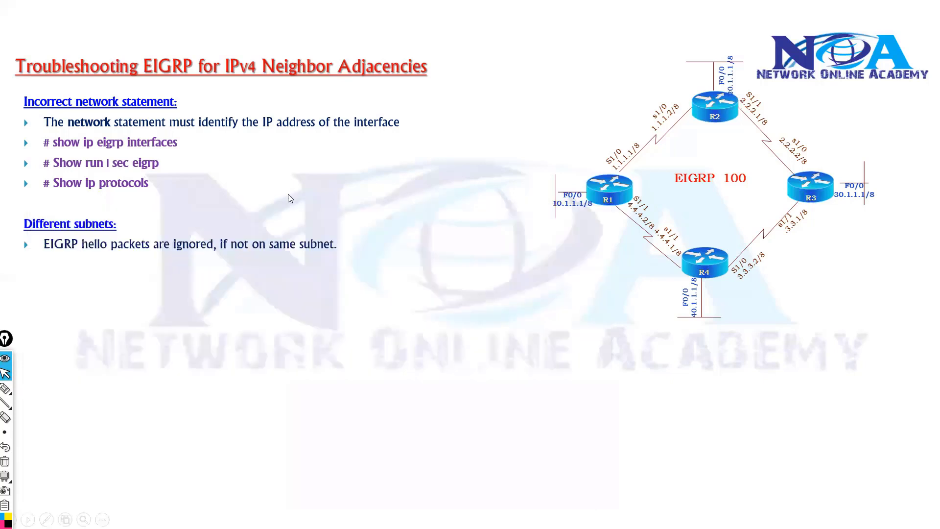
pyautogui.click(304, 236)
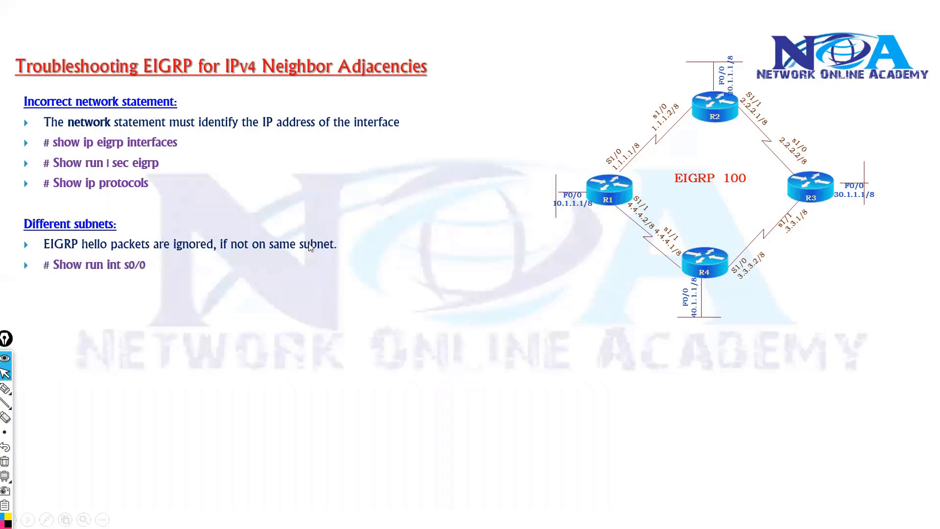
pyautogui.click(310, 246)
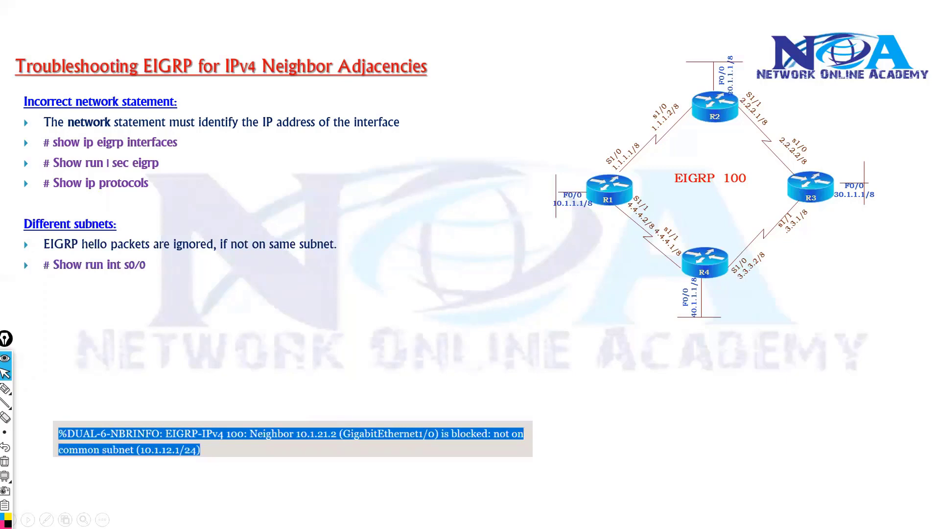
# Step: Annotate the sample message in pen: circle EIGRP-IPv4 100, GigabitEthernet1/0 and "is blocked", write 100 above it, and underline the common subnet address
pyautogui.hotkey('ctrl', 'shift', '3')
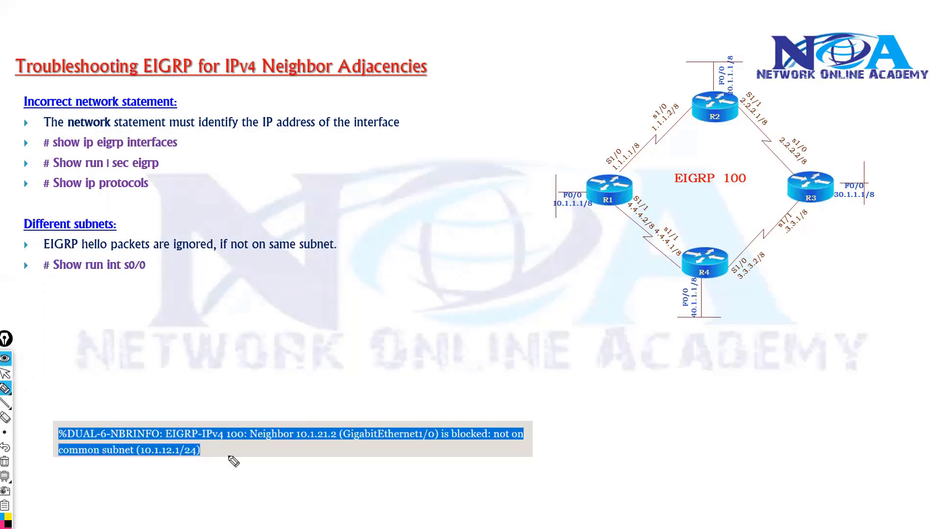
pyautogui.moveTo(235, 413); pyautogui.dragTo(252, 416)
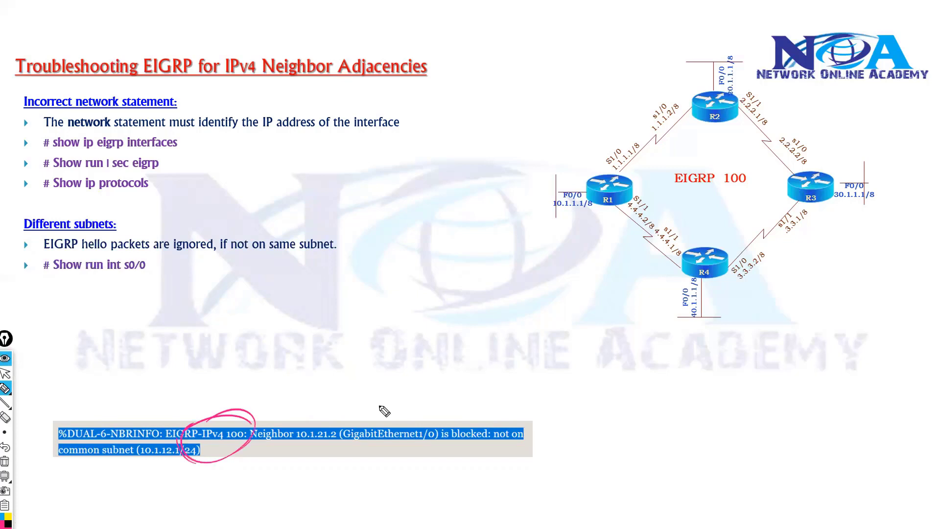
pyautogui.moveTo(214, 374); pyautogui.dragTo(216, 396)
pyautogui.moveTo(220, 391); pyautogui.dragTo(223, 391)
pyautogui.moveTo(427, 418)
pyautogui.mouseDown()
pyautogui.moveTo(443, 431)
pyautogui.moveTo(463, 411)
pyautogui.mouseUp()
pyautogui.moveTo(119, 462); pyautogui.dragTo(206, 465)
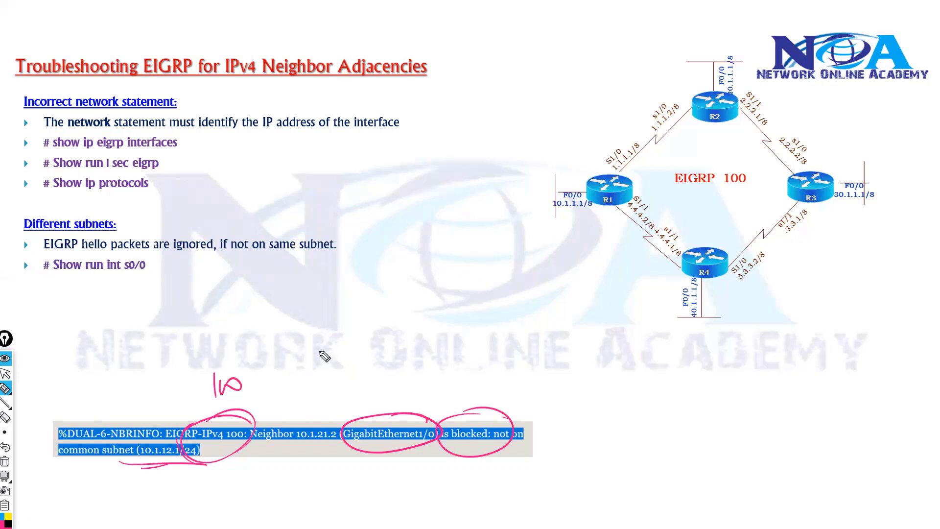